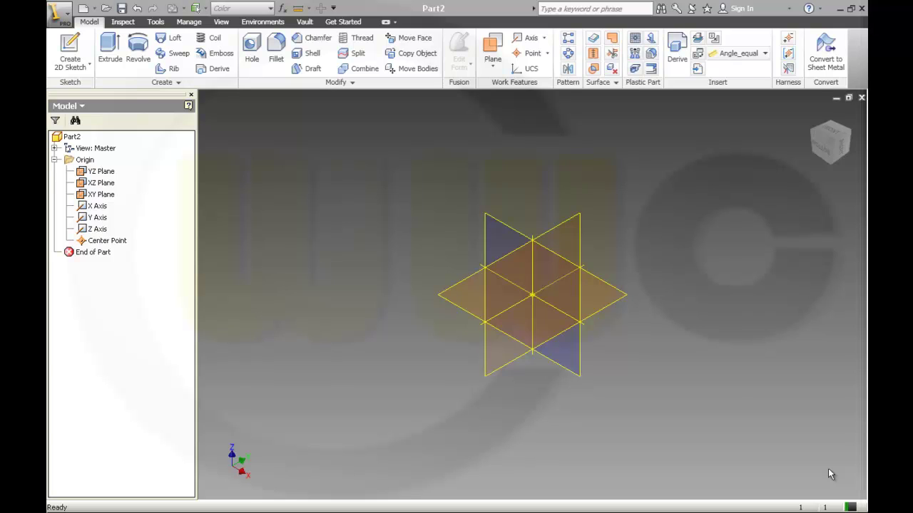
- Create a work plane offset 27/2 mm from the YZ plane
click(496, 68)
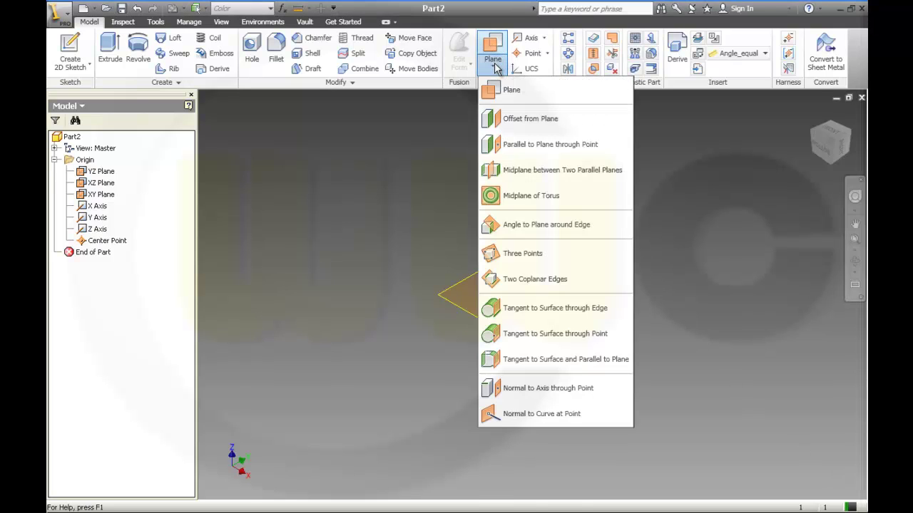
click(520, 124)
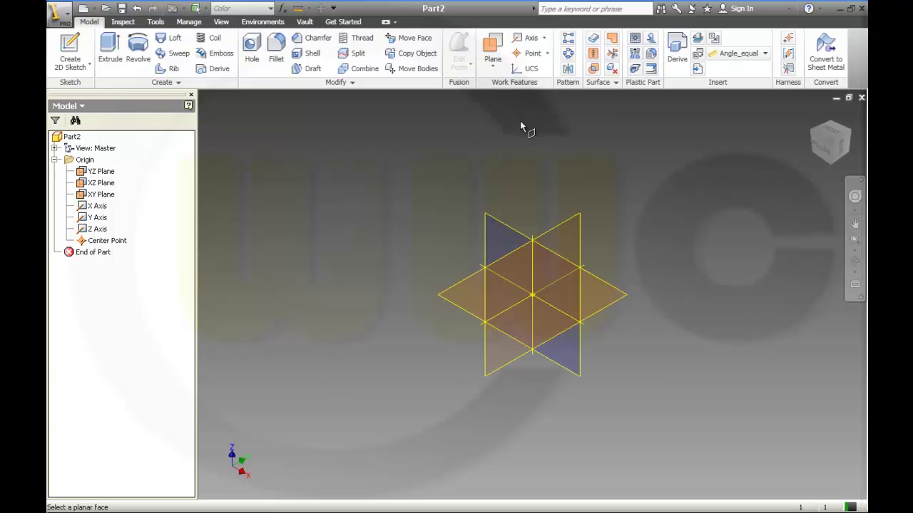
click(564, 229)
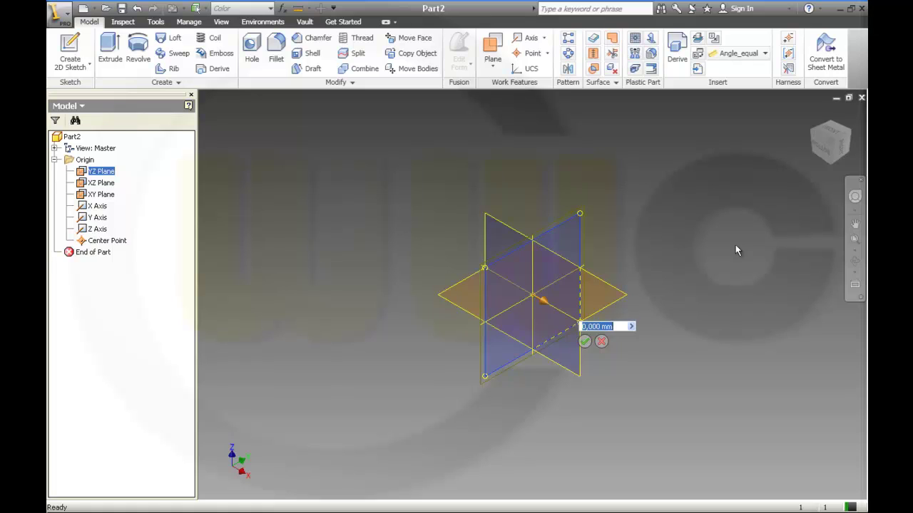
text(27)
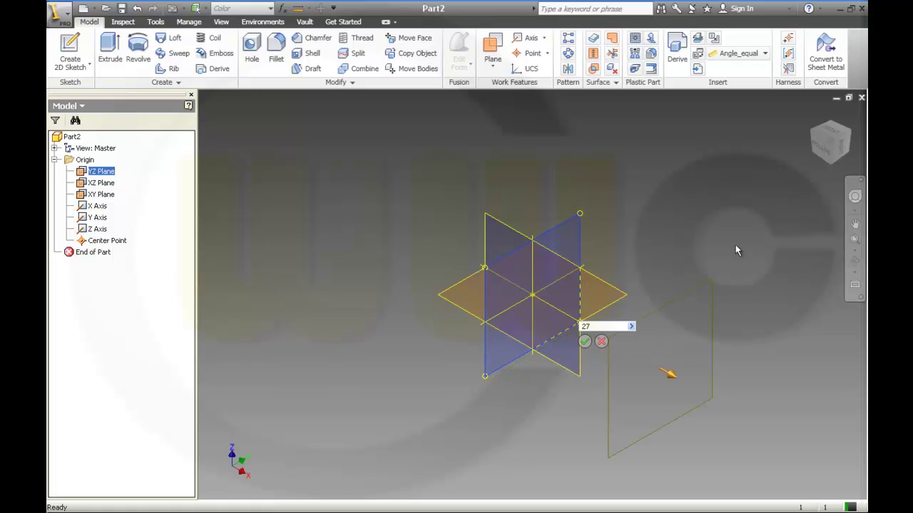
text(/2)
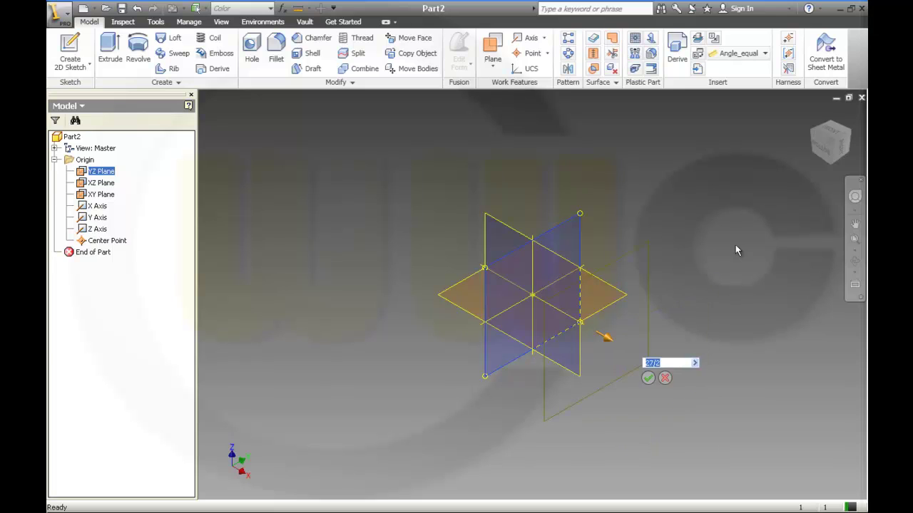
click(648, 378)
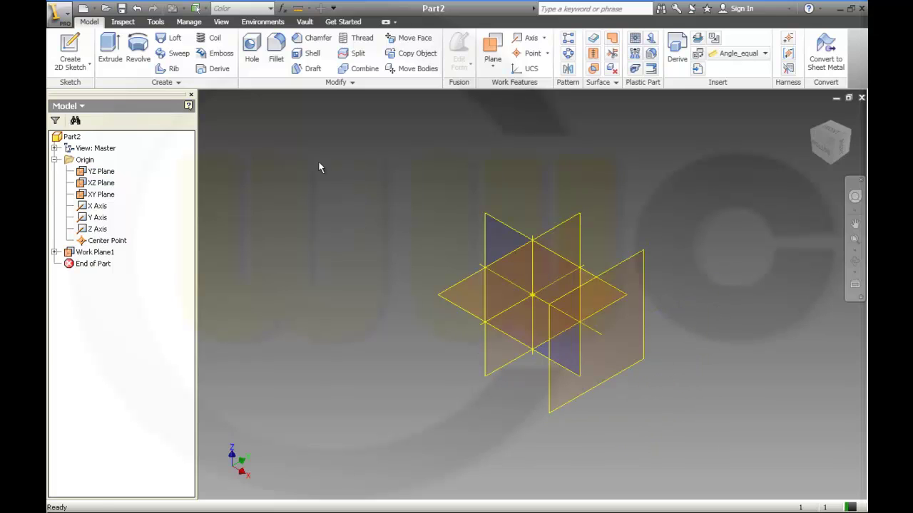
- On the offset plane, sketch connected lines from the origin: about 14.5 mm up, 20 mm horizontal, a rising diagonal, and 9.6 mm horizontal
click(70, 51)
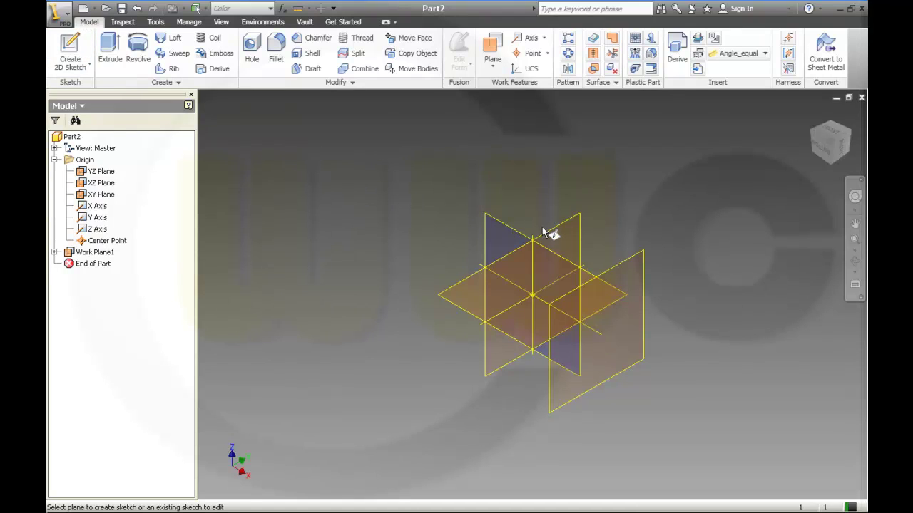
click(618, 269)
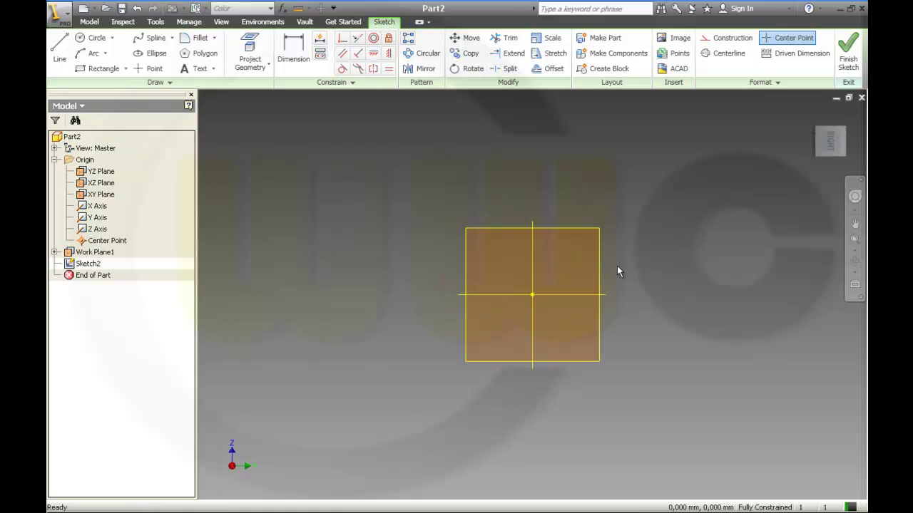
click(61, 59)
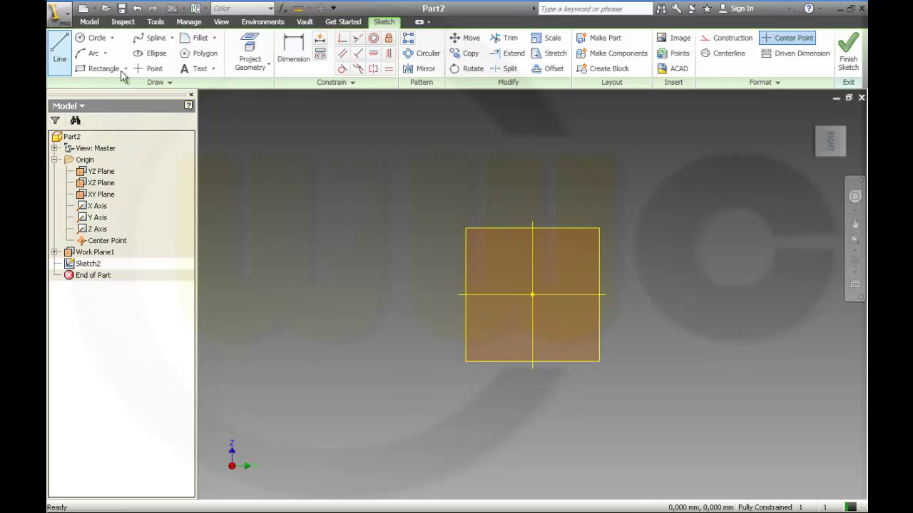
click(532, 294)
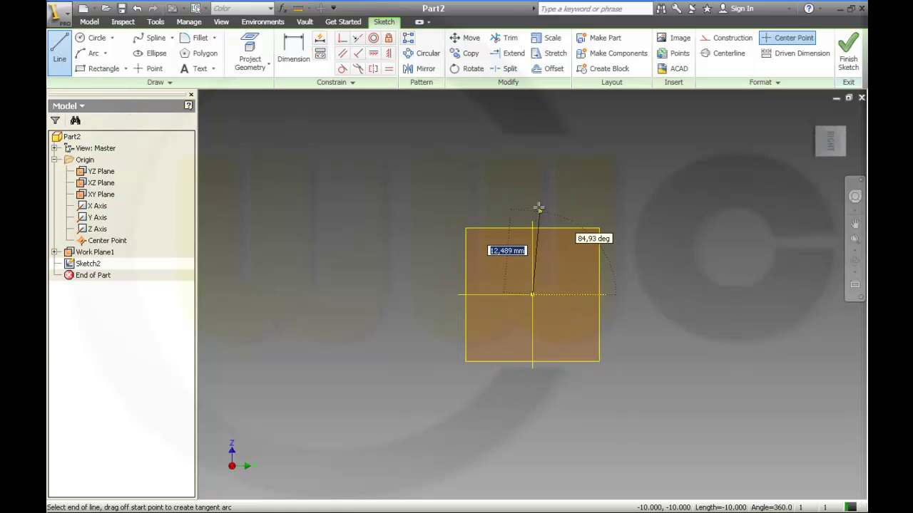
click(532, 197)
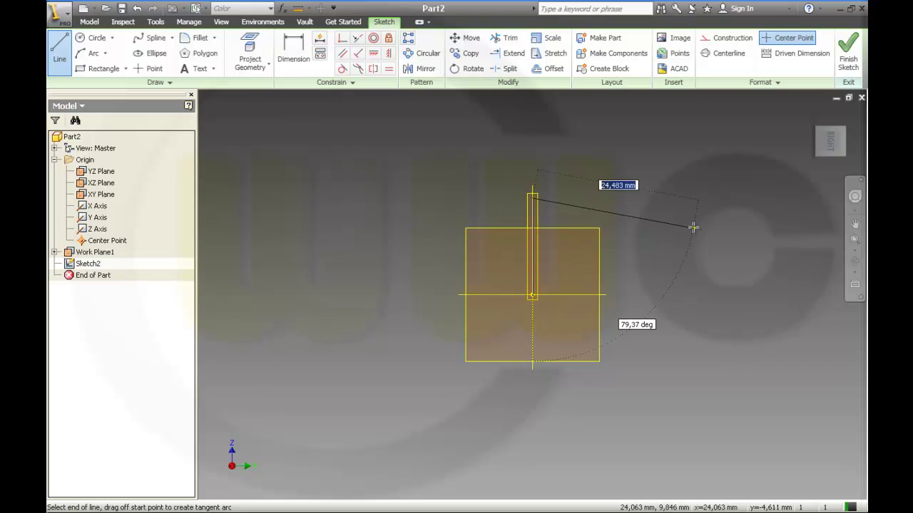
click(666, 198)
click(728, 137)
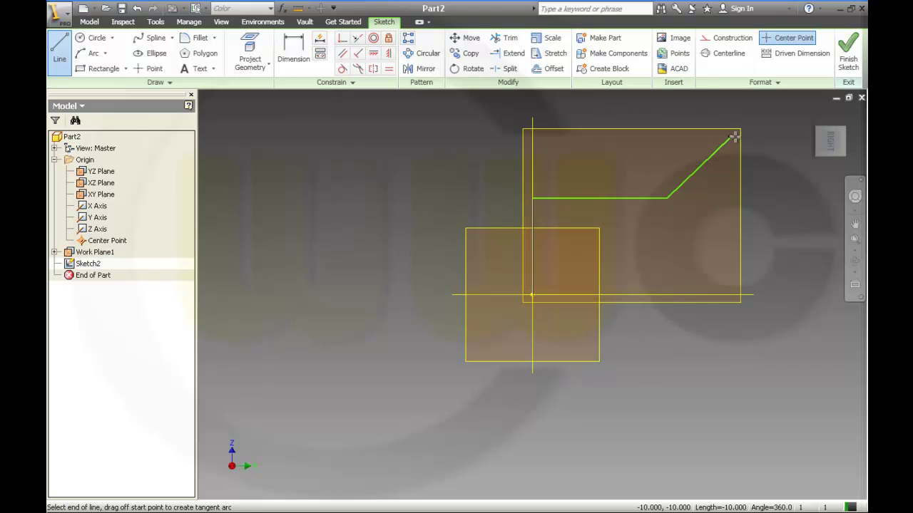
click(794, 135)
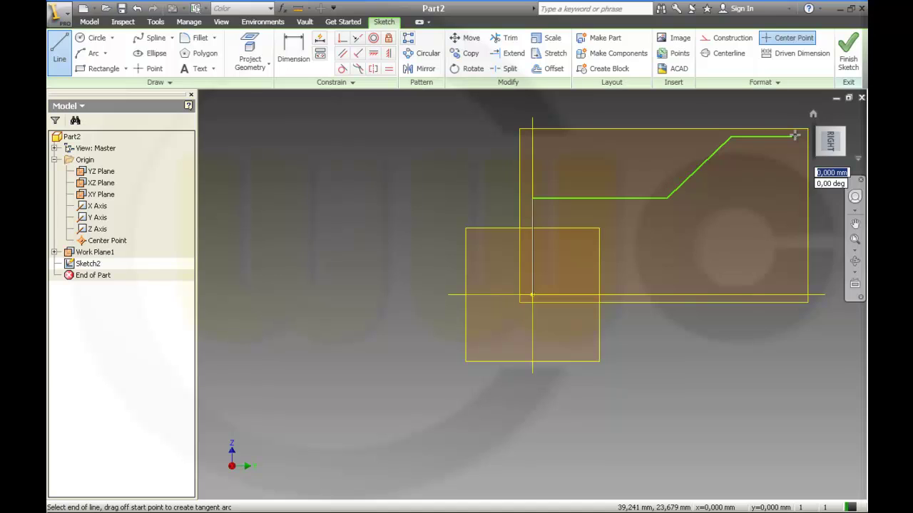
key(Escape)
- Dimension the heights of the lower and upper horizontal lines above the origin
middle_drag(690, 349, 557, 393)
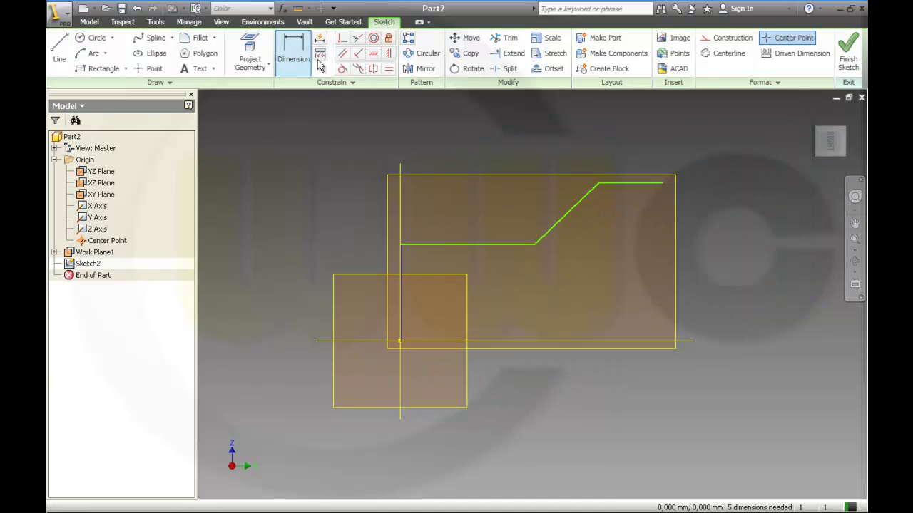
click(293, 54)
click(456, 245)
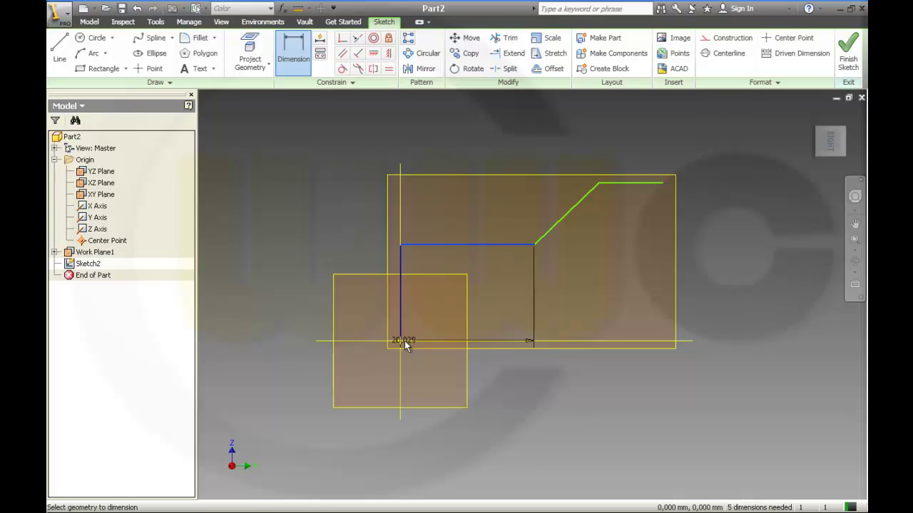
click(400, 343)
click(281, 314)
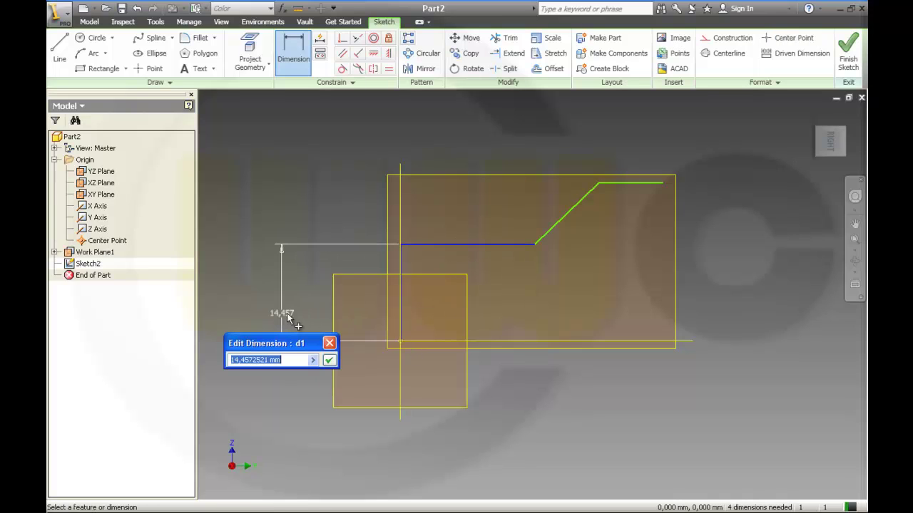
click(329, 360)
click(640, 185)
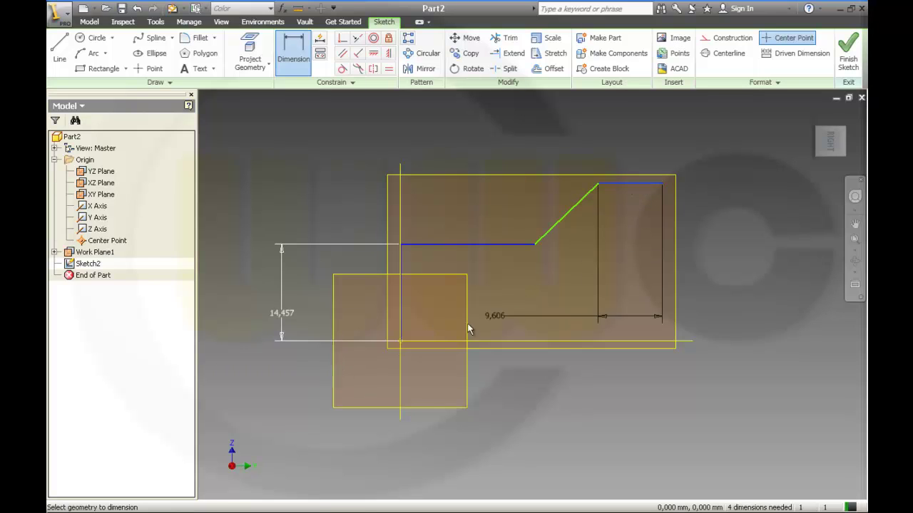
click(401, 345)
click(783, 292)
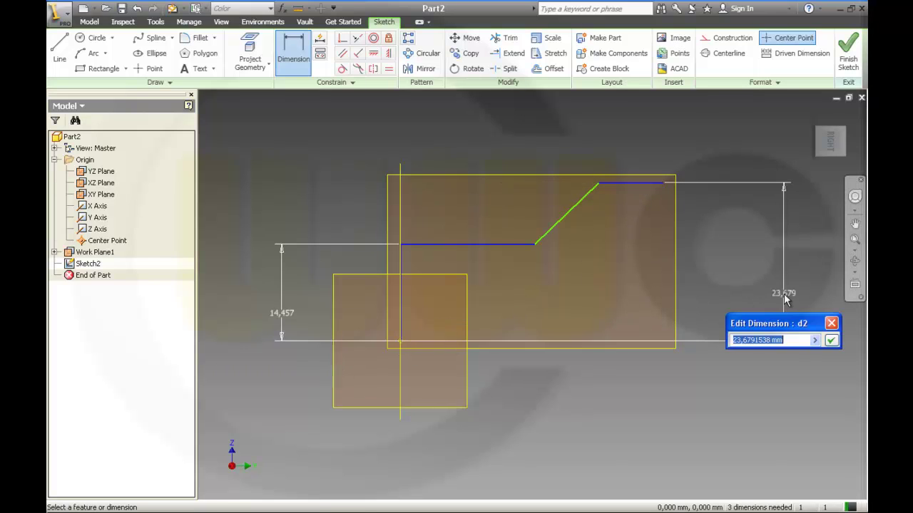
click(831, 341)
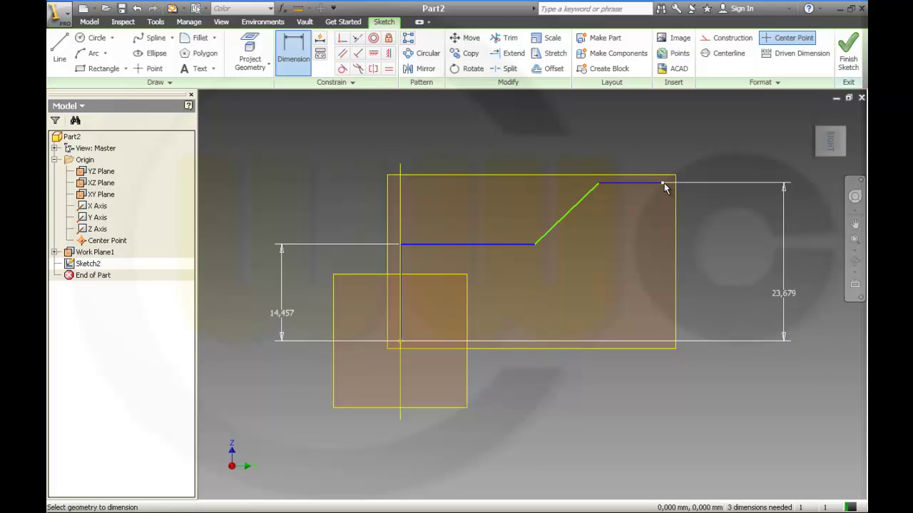
- Dimension the horizontal distance from the origin to the profile's far end and the length of the upper horizontal line
click(400, 345)
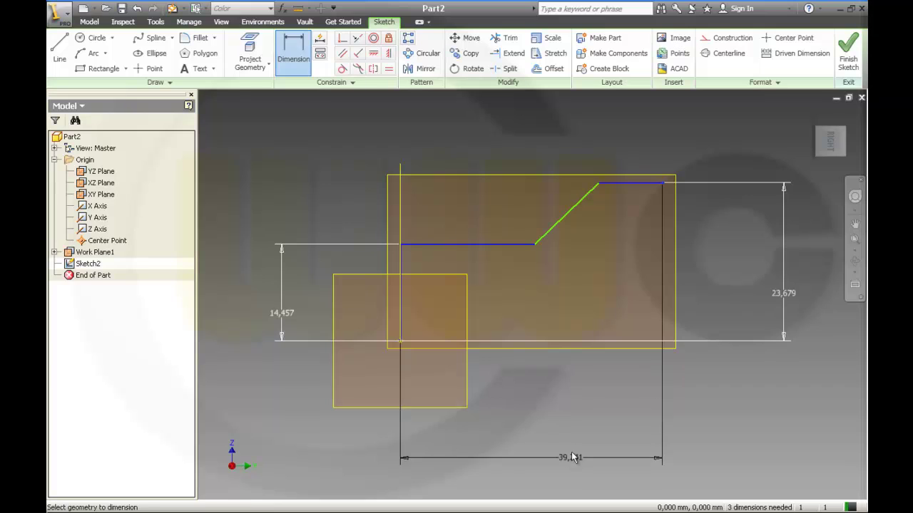
click(564, 439)
click(611, 485)
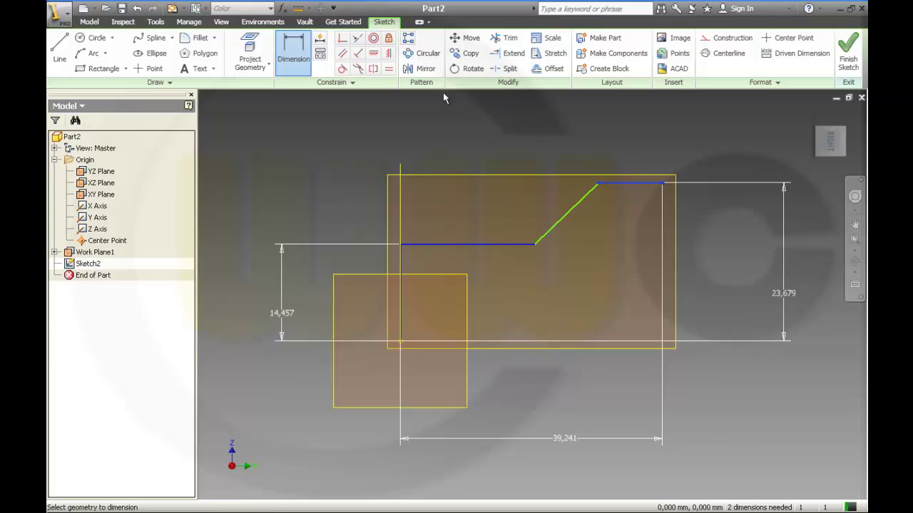
click(294, 52)
click(295, 51)
click(641, 184)
click(630, 136)
click(675, 181)
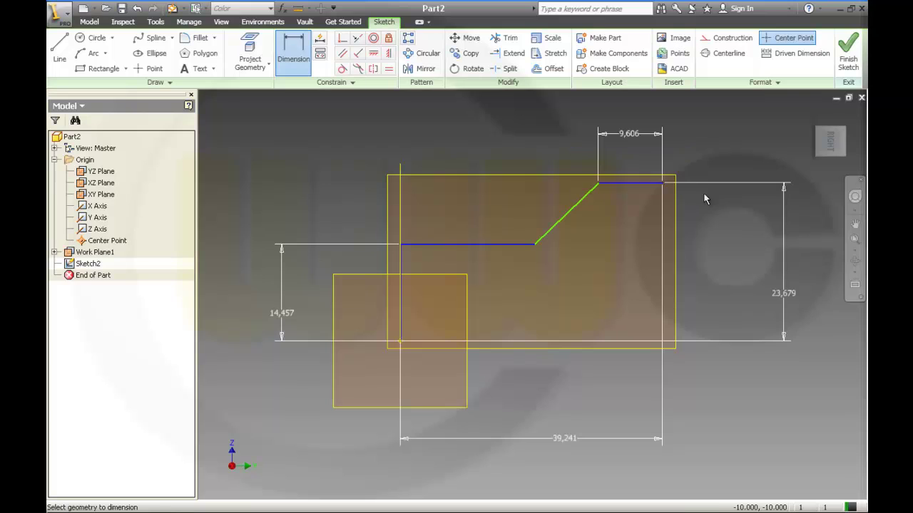
- Add an angular dimension between the diagonal line and the upper horizontal line
click(598, 210)
click(613, 184)
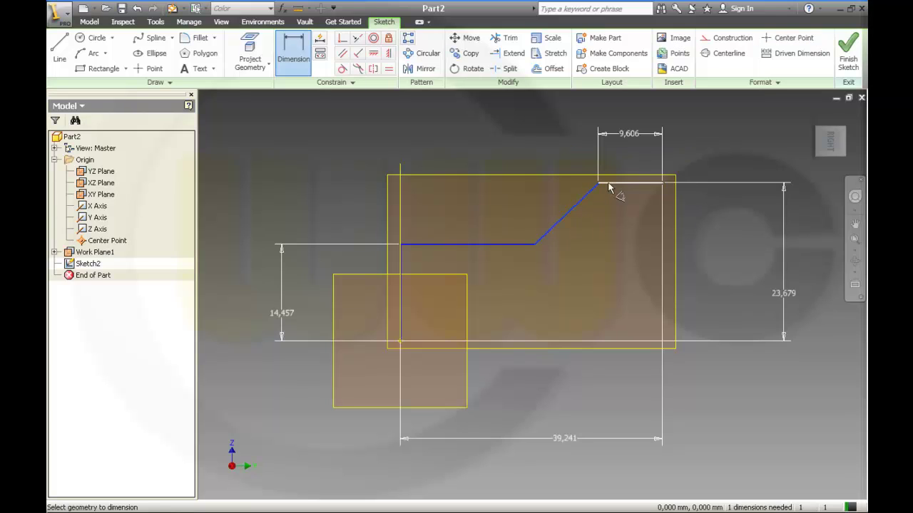
click(509, 201)
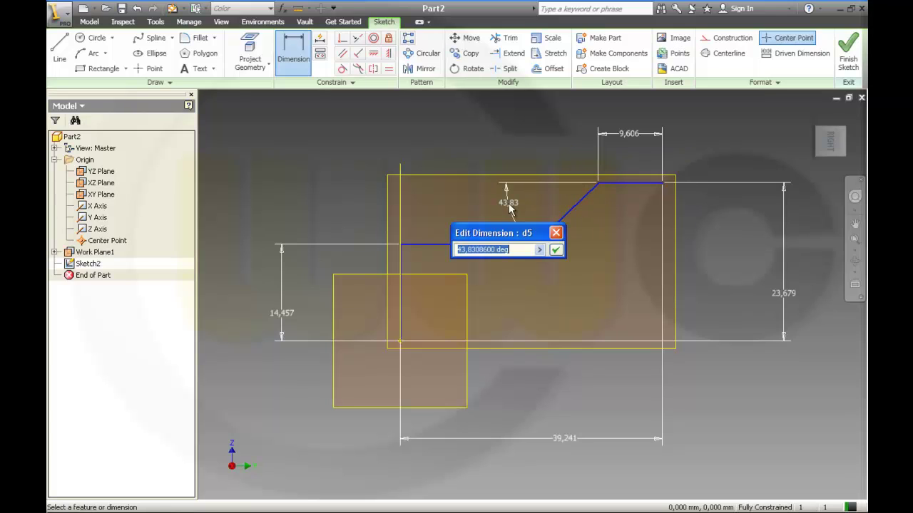
click(555, 250)
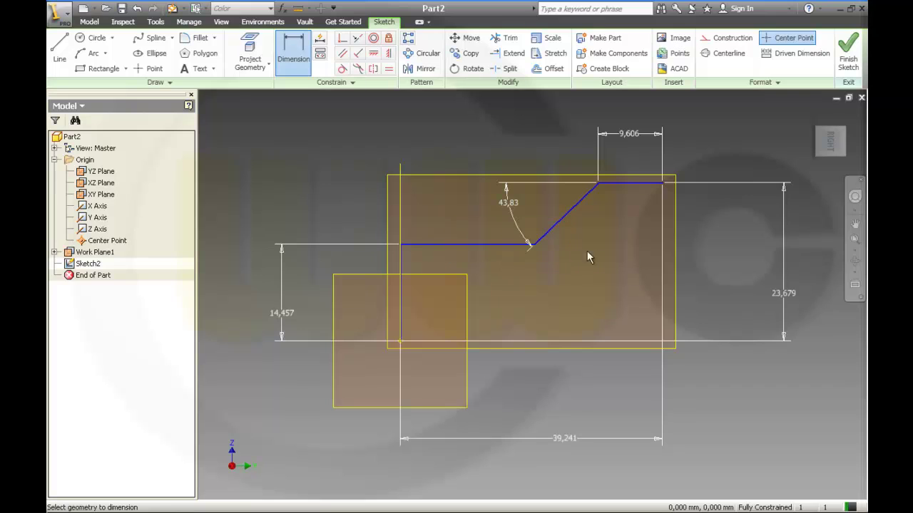
- Set the overall horizontal distance from the origin to the profile's far end to 105 mm
double_click(564, 439)
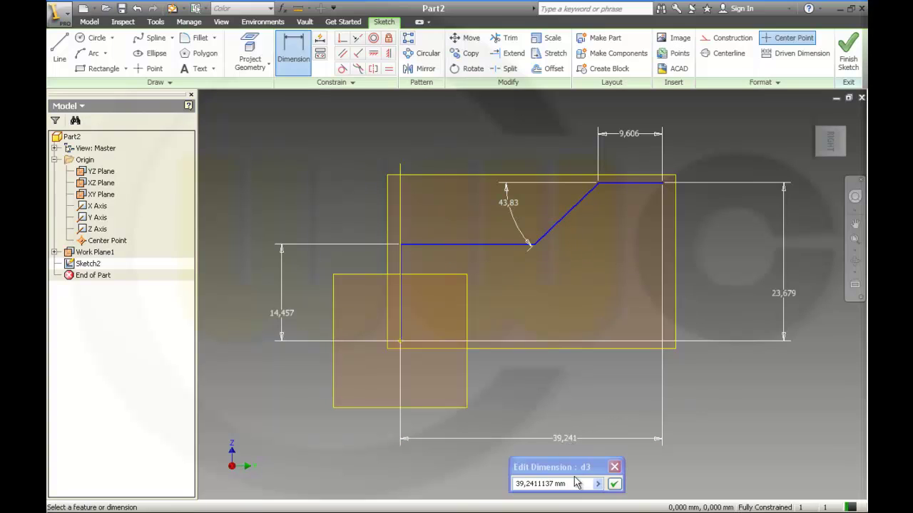
text(10)
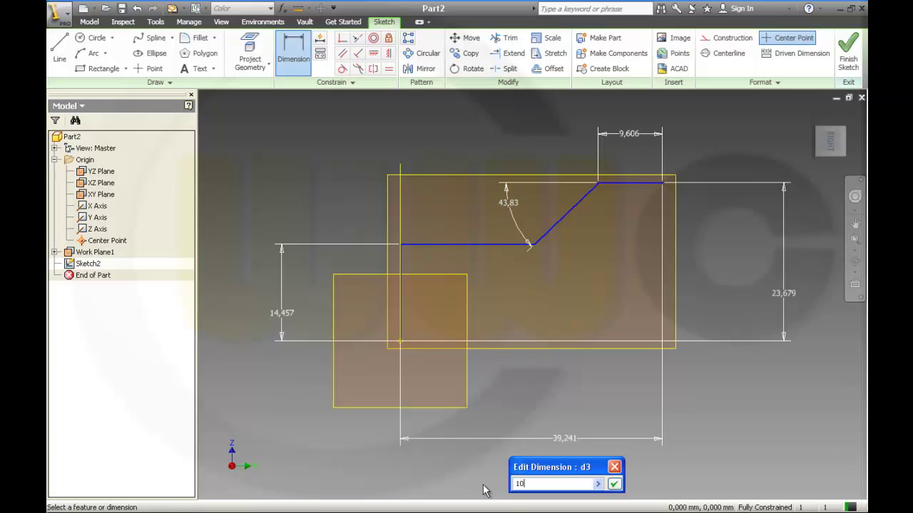
text(5)
click(613, 484)
key(Home)
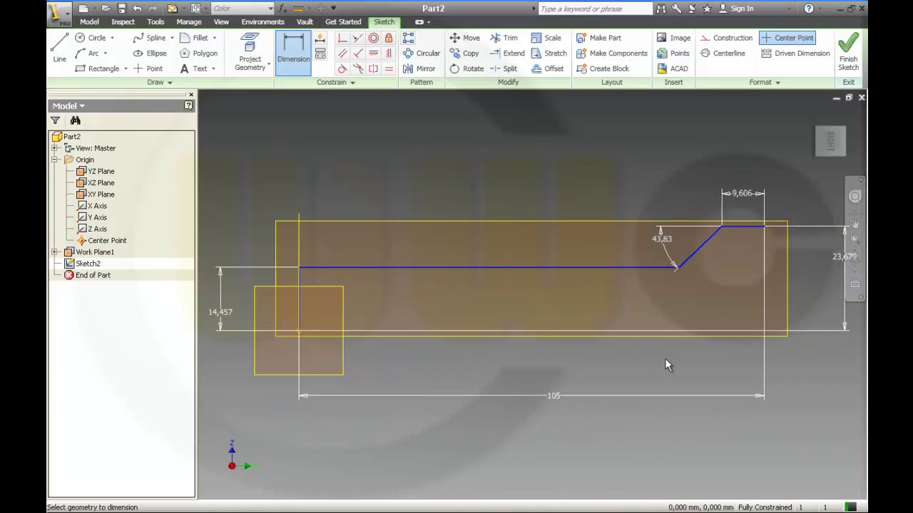
- Set the upper horizontal line's height above the origin to 58 mm and the lower one's to 38 mm
double_click(839, 260)
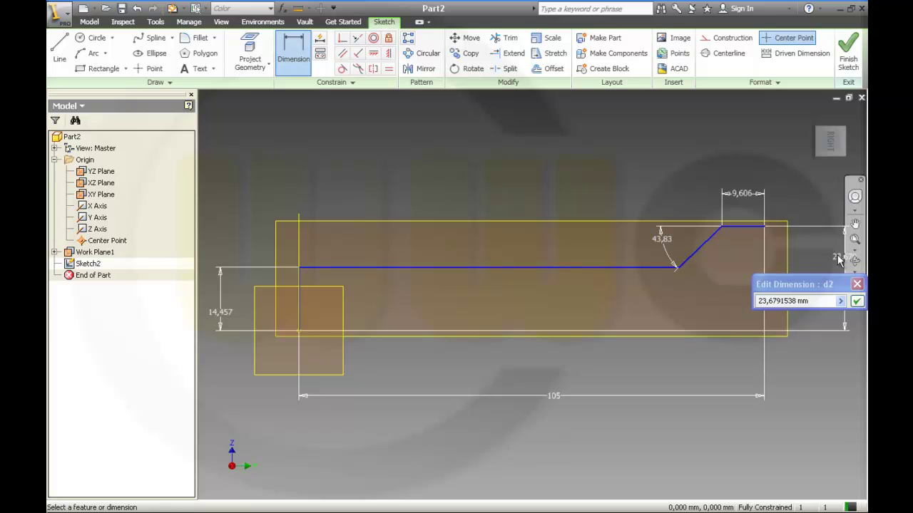
key(5)
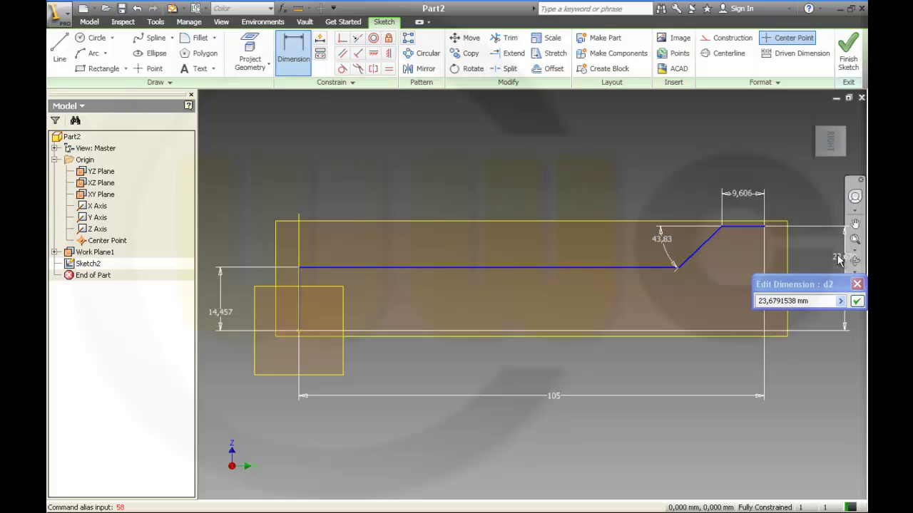
text(58)
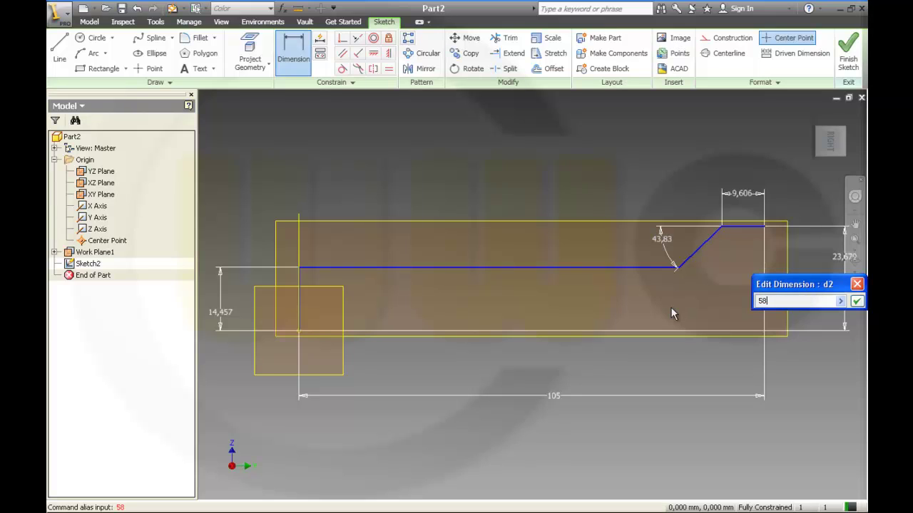
click(856, 301)
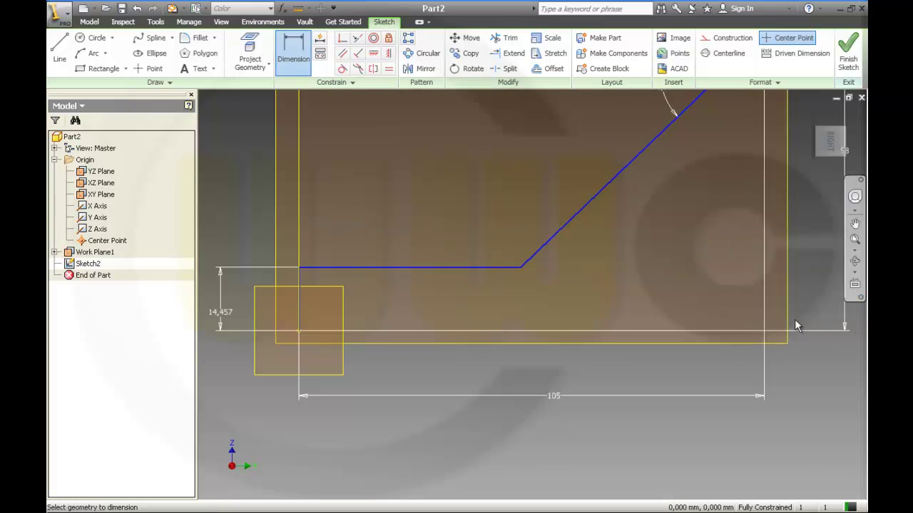
click(221, 315)
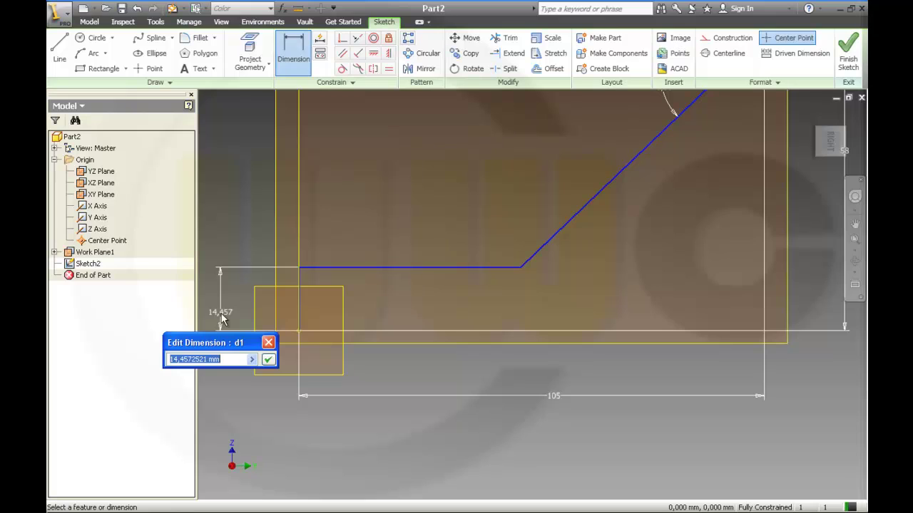
text(38)
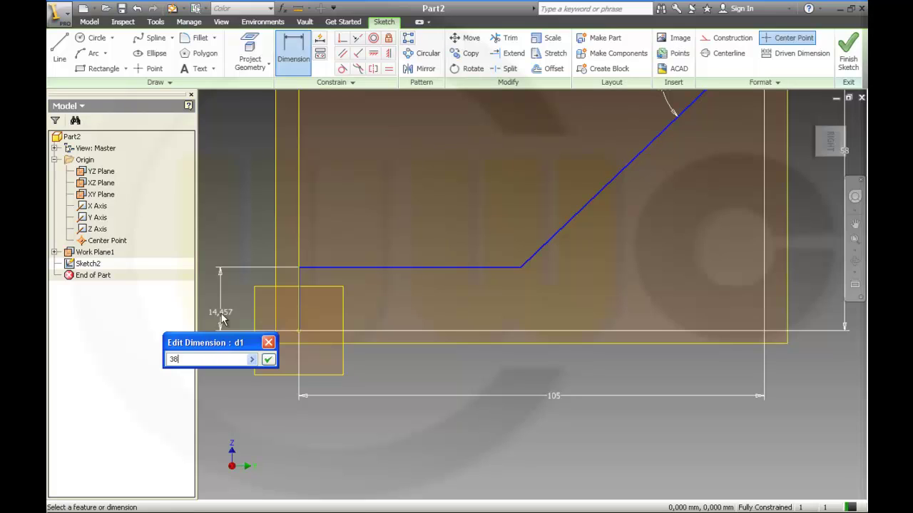
click(268, 360)
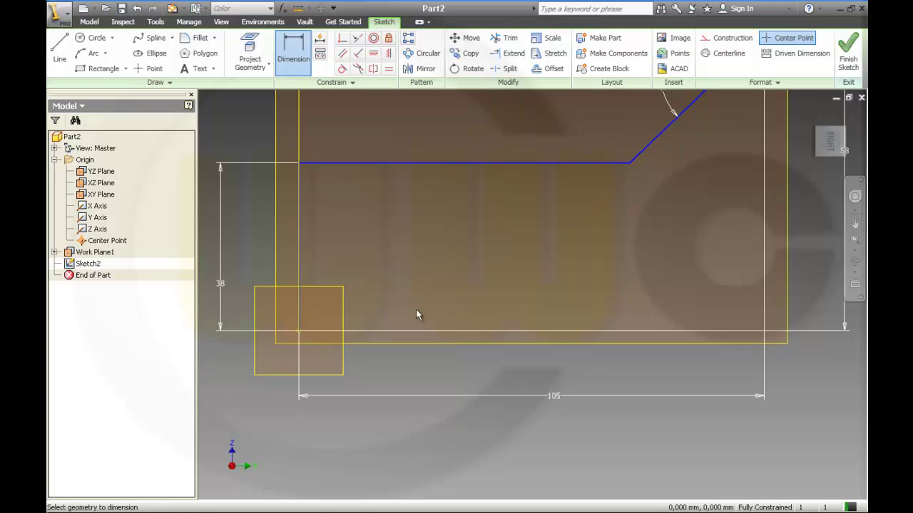
- Set the length of the profile's upper horizontal line to 38 mm
scroll(591, 206, up, 3)
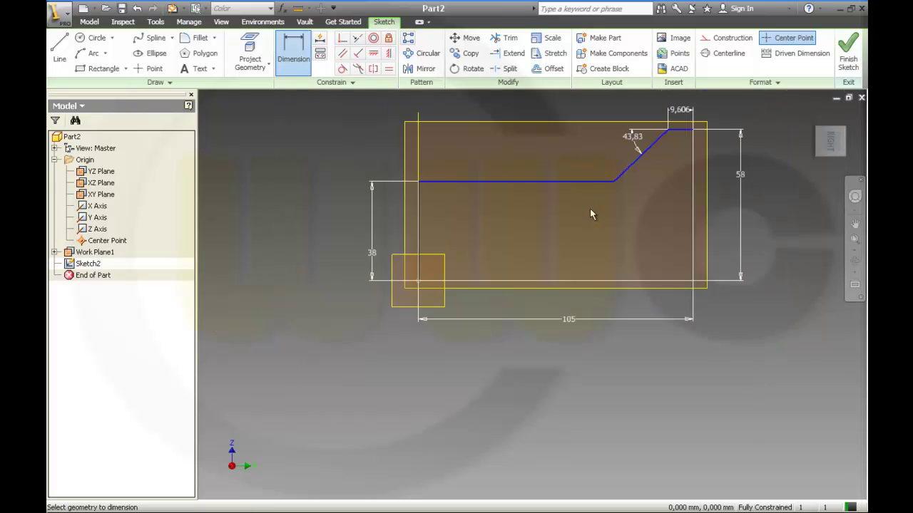
click(678, 111)
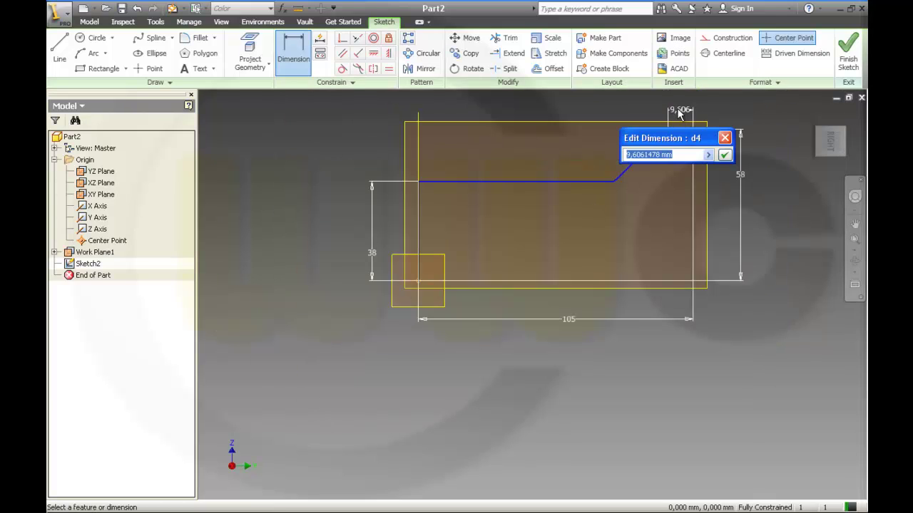
text(38)
key(Return)
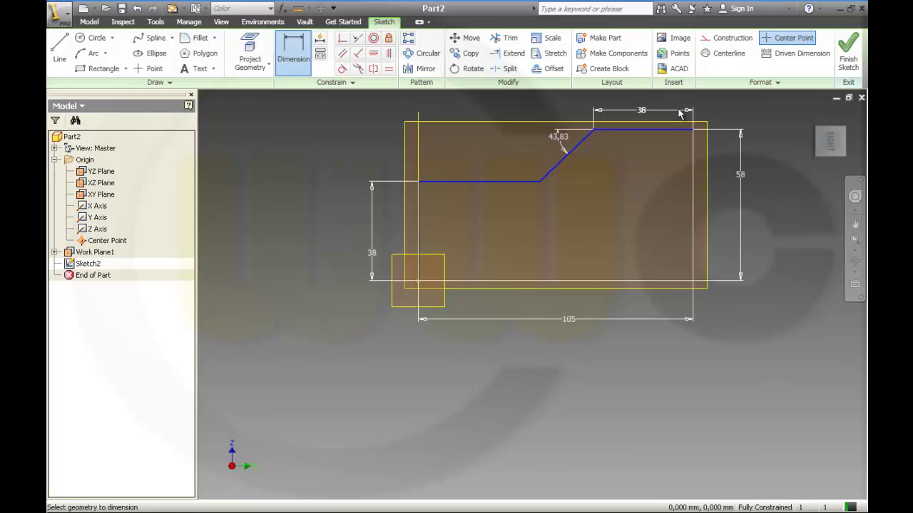
- Set the angle between the diagonal line and the upper horizontal line to 40 degrees, and finish the sketch
click(560, 142)
text(40)
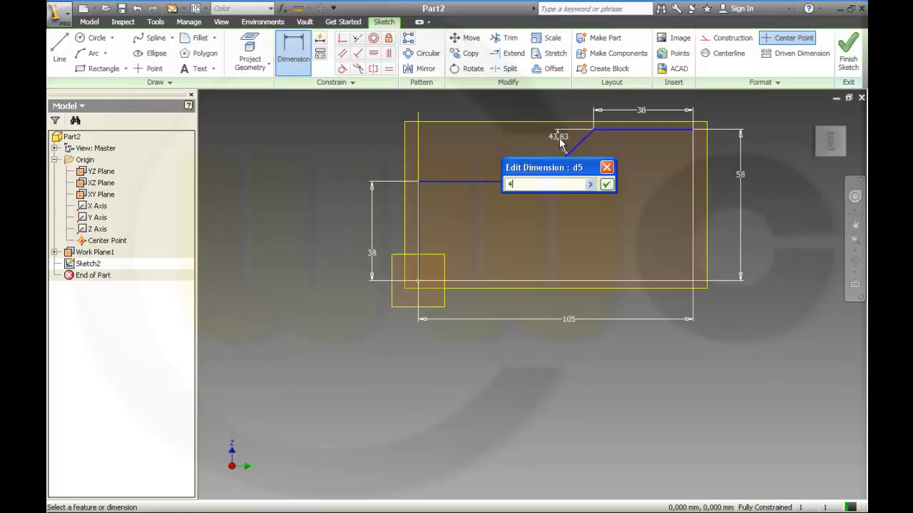
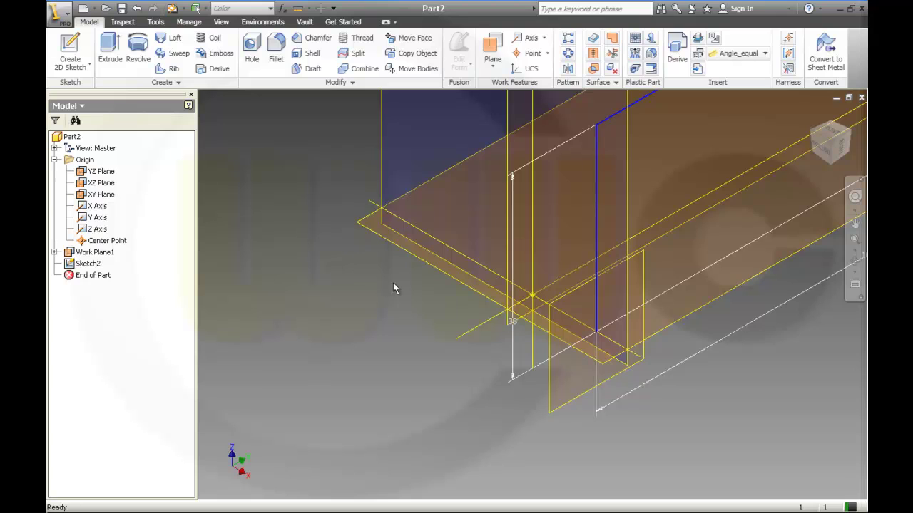
key(Home)
- Hide the dimensions of the profile sketch and paste a copy of that sketch onto the YZ plane
click(88, 263)
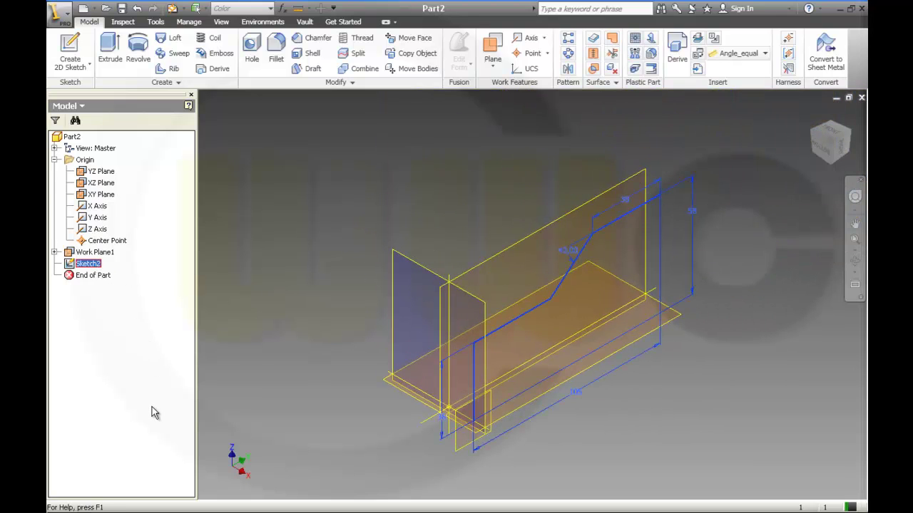
click(345, 364)
click(92, 264)
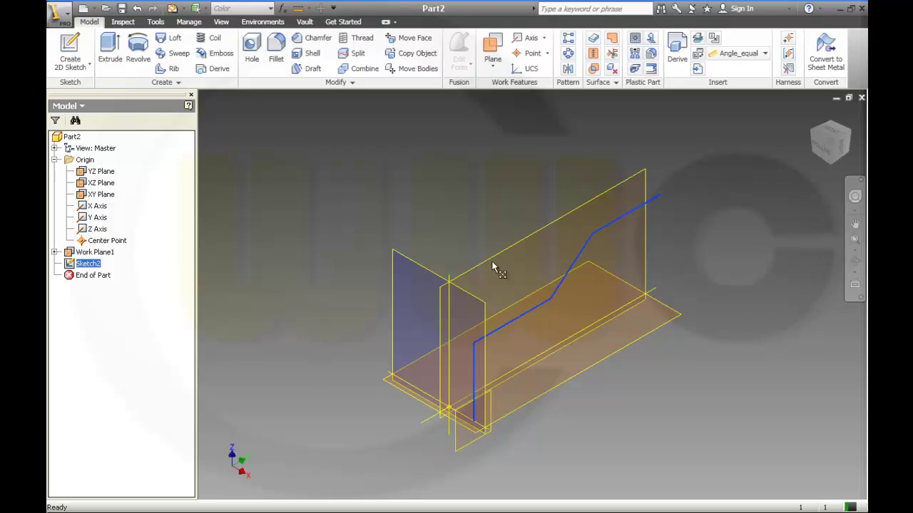
click(104, 172)
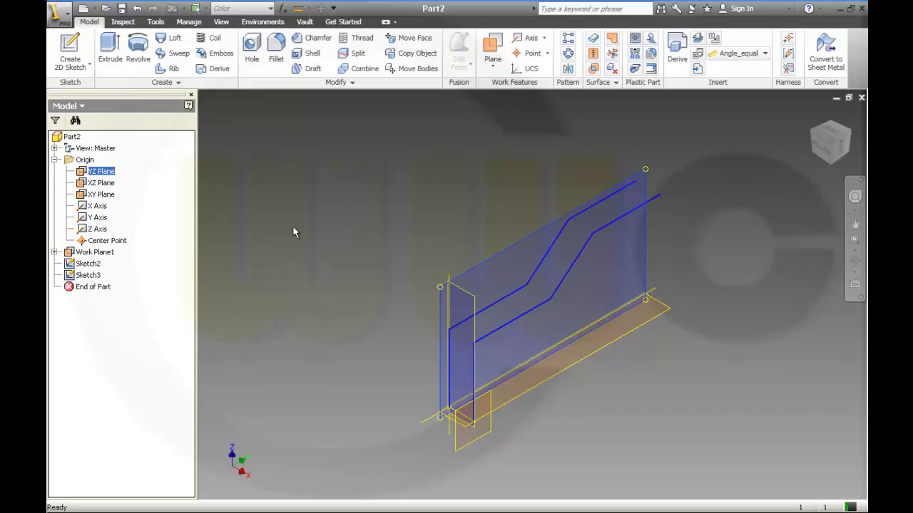
click(293, 232)
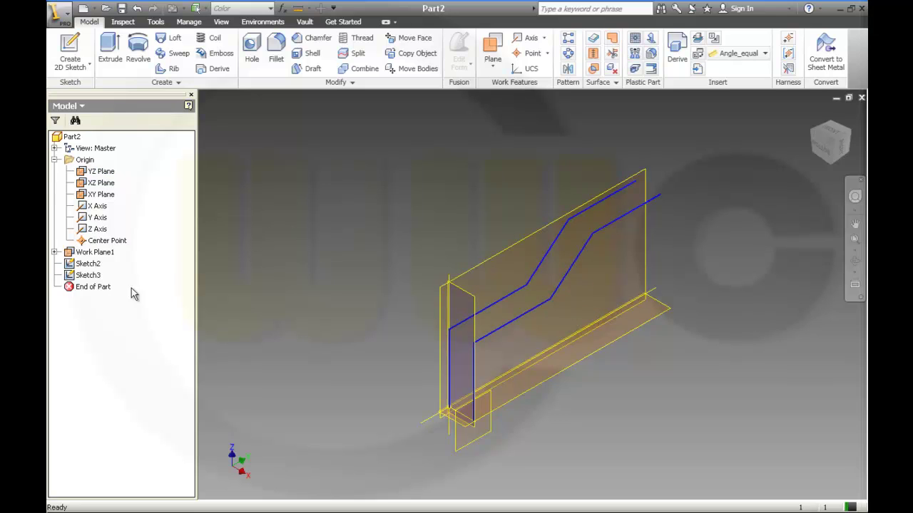
- Hide the original profile sketch and set the lower horizontal line's height in the copied sketch to 20 mm
click(91, 264)
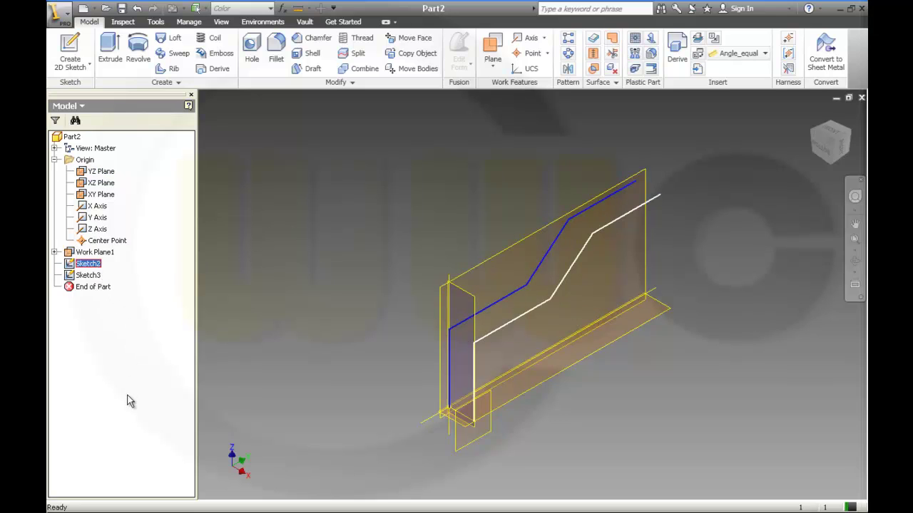
click(129, 401)
double_click(87, 276)
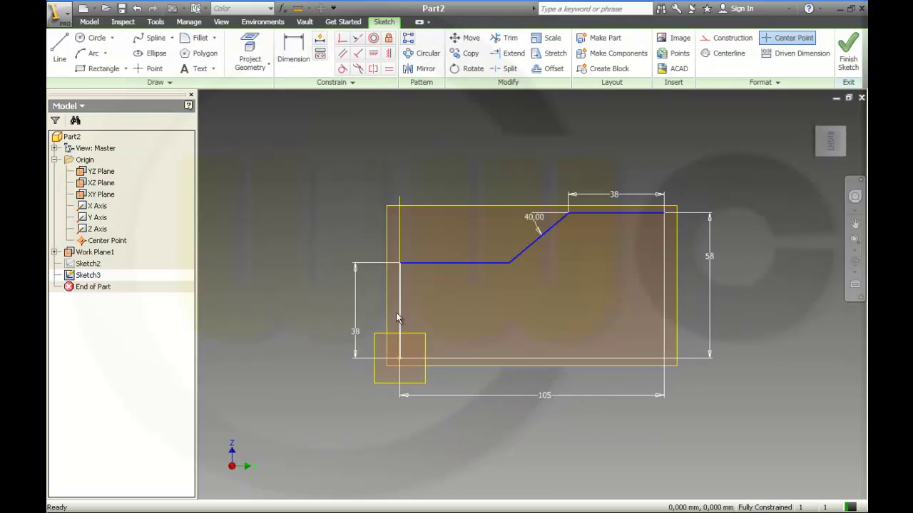
double_click(356, 334)
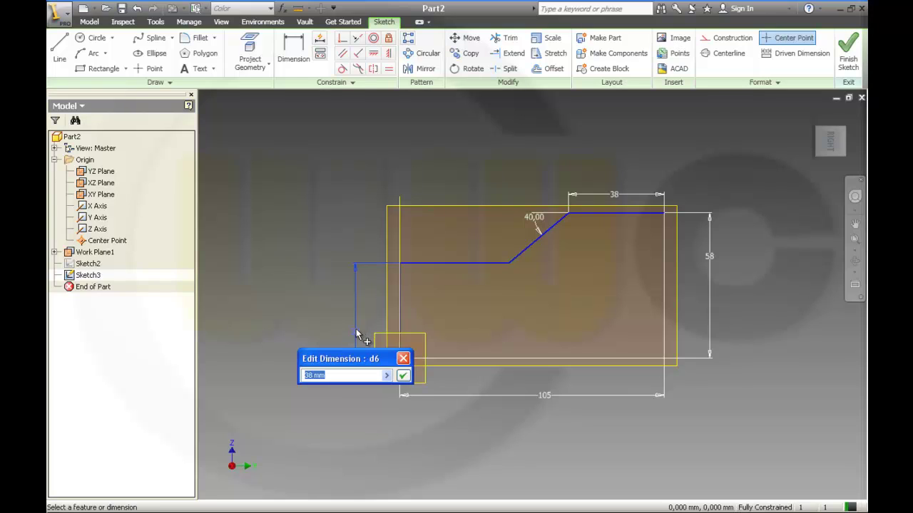
text(20)
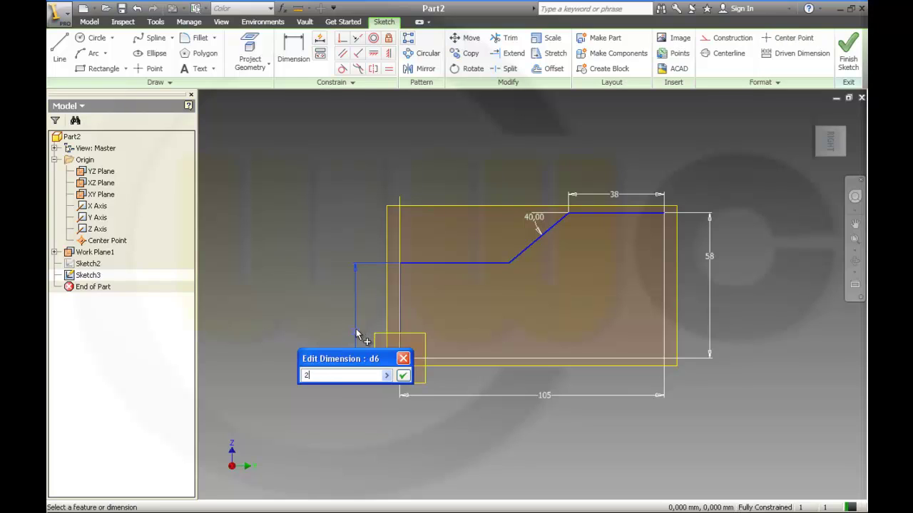
click(404, 377)
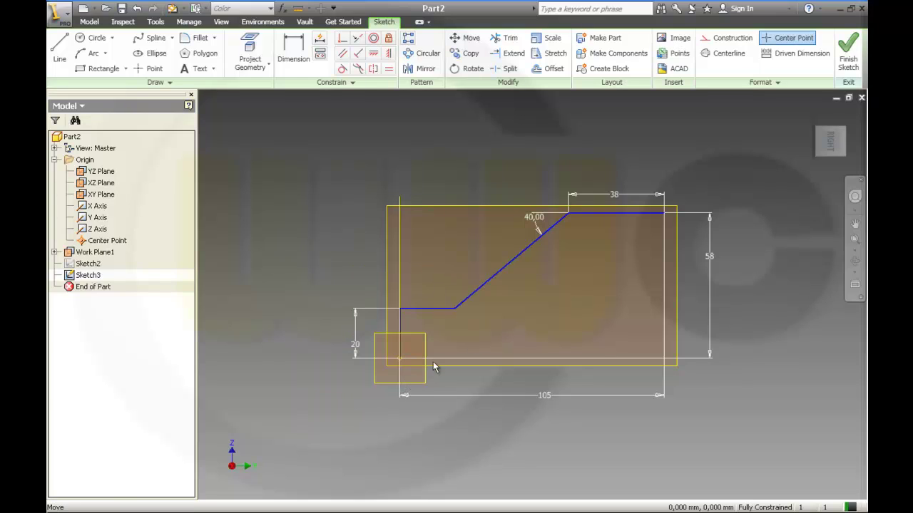
- Set the diagonal line's angle in the copied profile to 45 degrees
double_click(534, 224)
text(45)
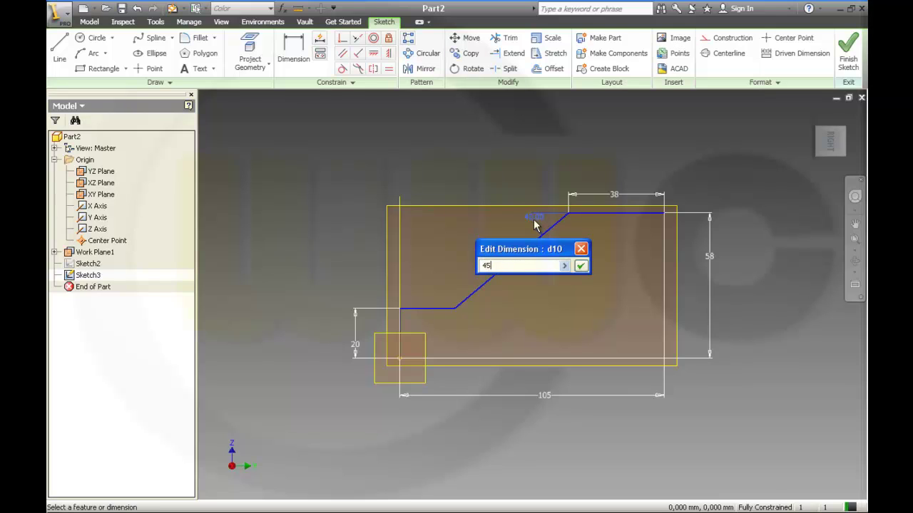
click(580, 265)
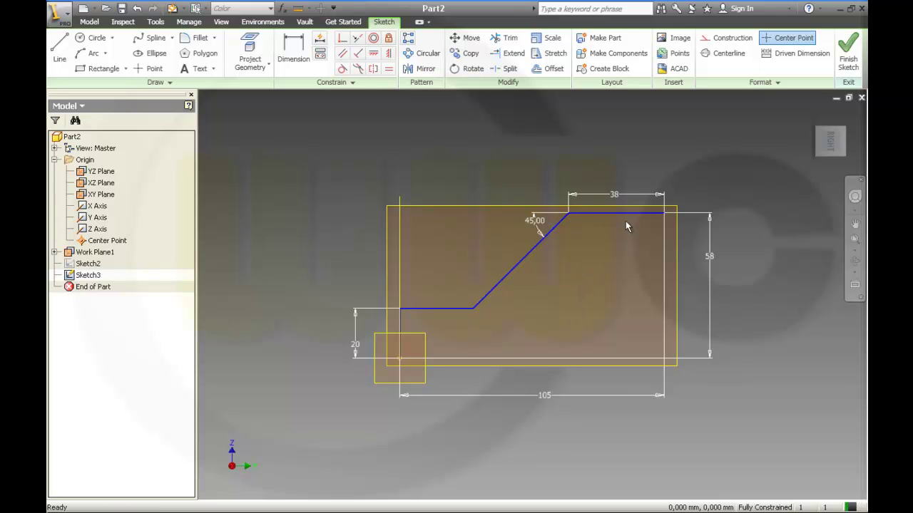
- Set the copied profile's upper horizontal line to 18 mm long and finish the sketch
double_click(615, 196)
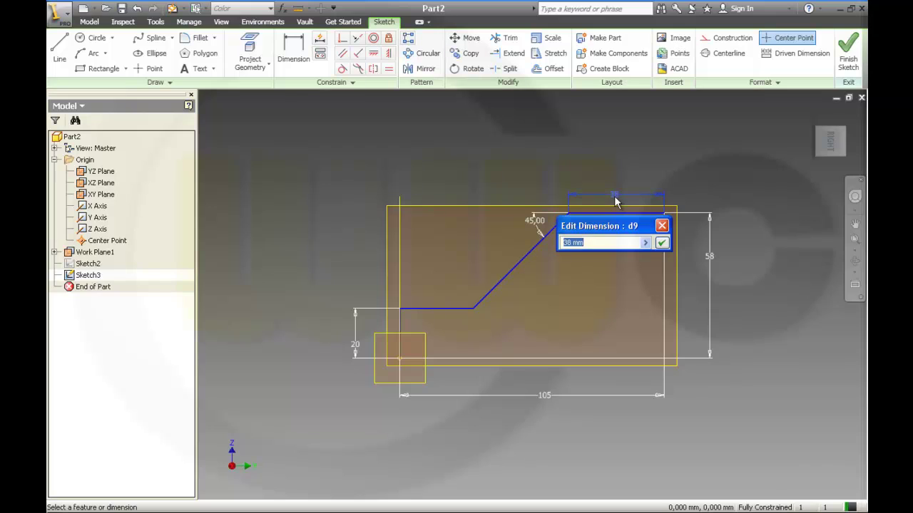
text(18)
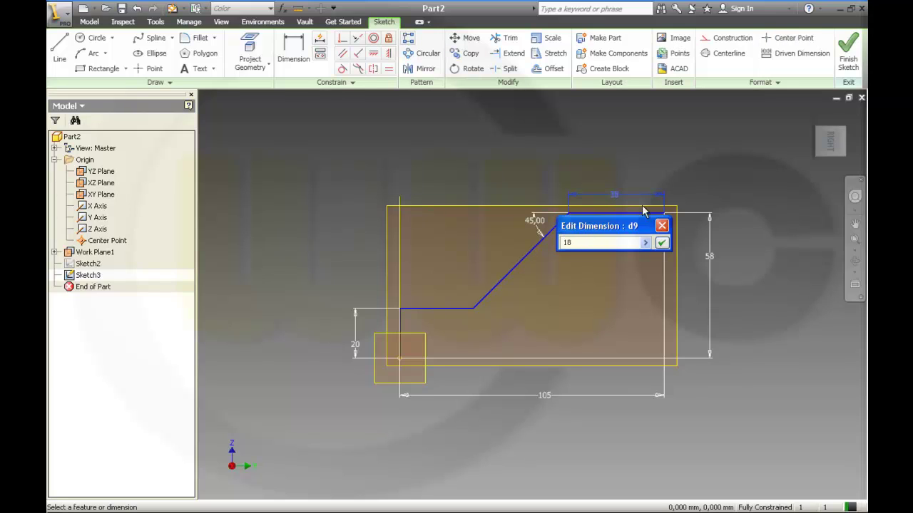
click(662, 242)
click(848, 54)
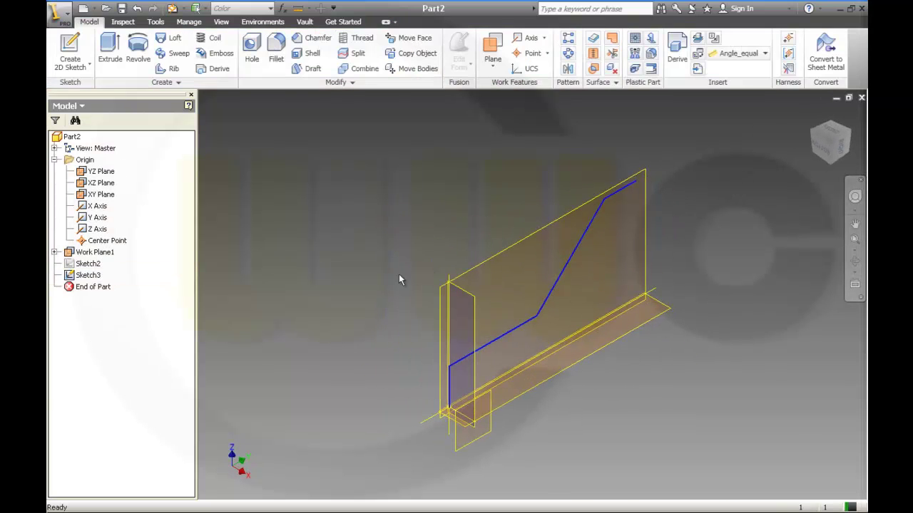
- Turn the visibility of the original profile sketch on the offset work plane back on
click(95, 276)
click(93, 265)
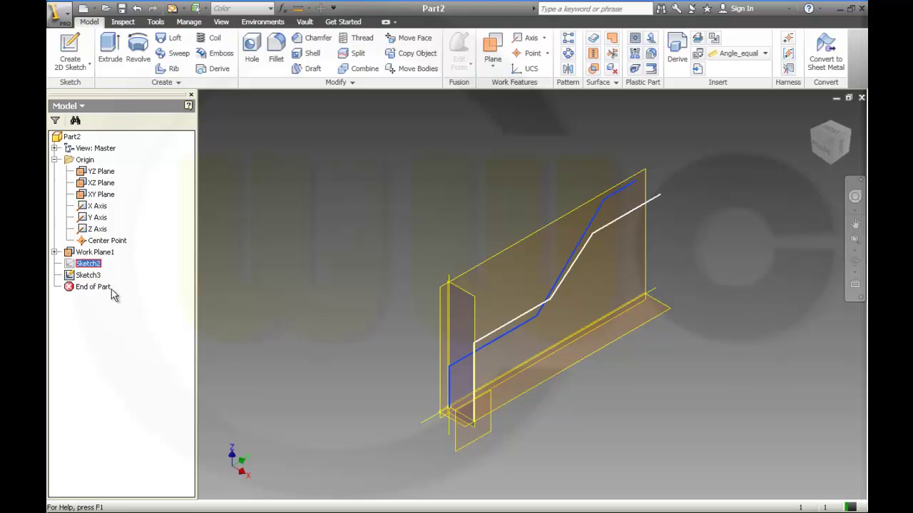
key(Escape)
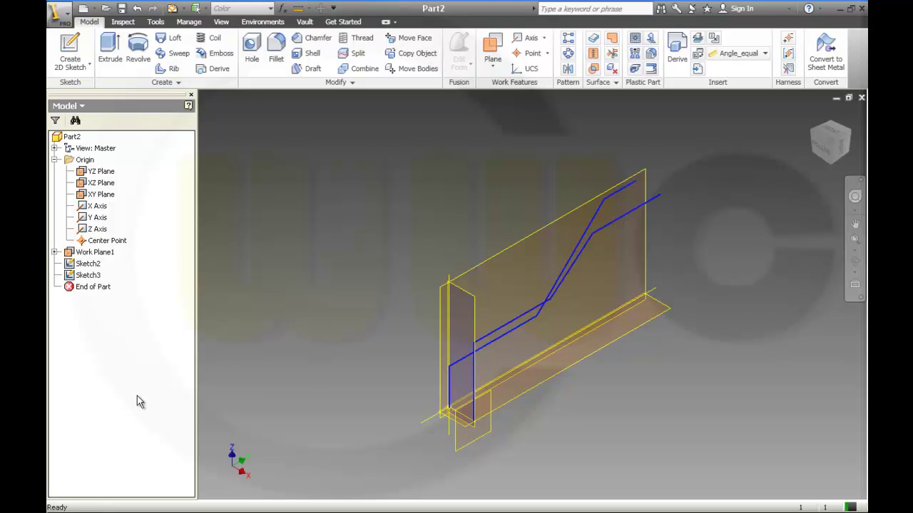
- Start a new sketch on the XY plane and draw a vertical line about 105.5 mm long, about 22 mm from the origin
shift+middle_drag(320, 296, 353, 289)
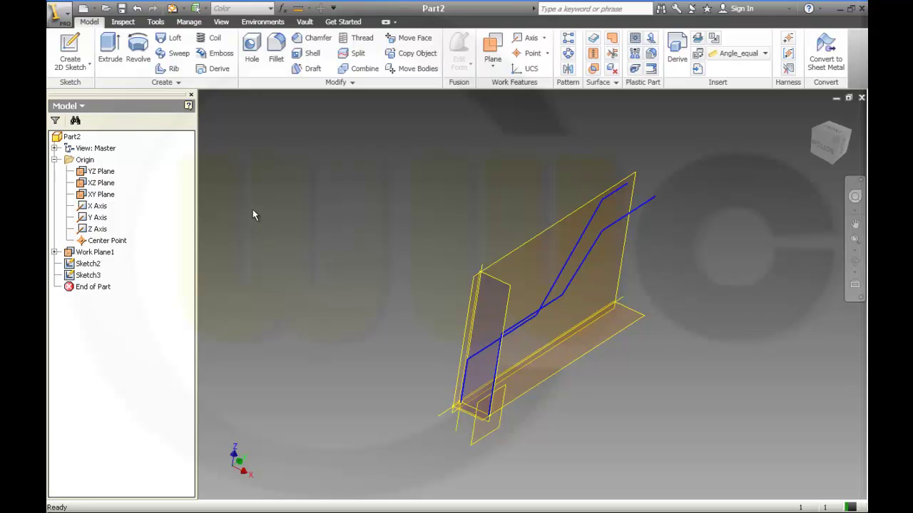
click(70, 50)
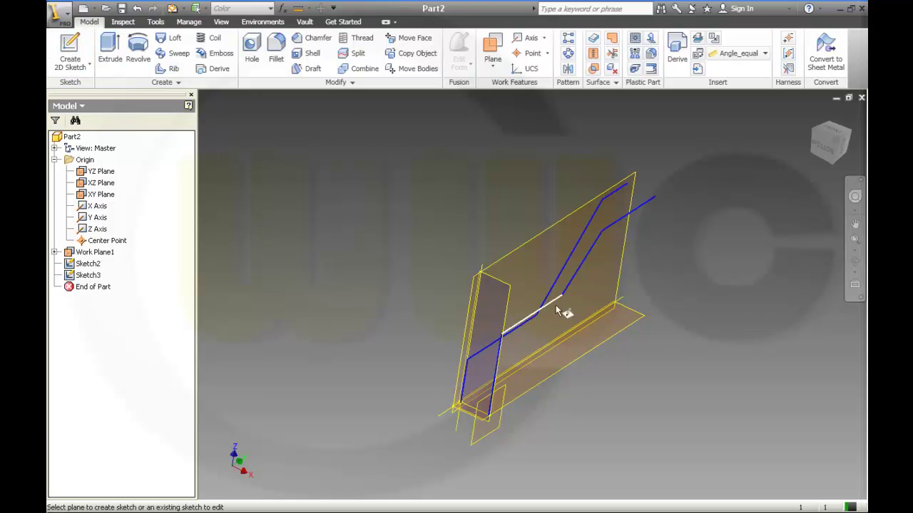
click(575, 360)
middle_drag(631, 189, 591, 325)
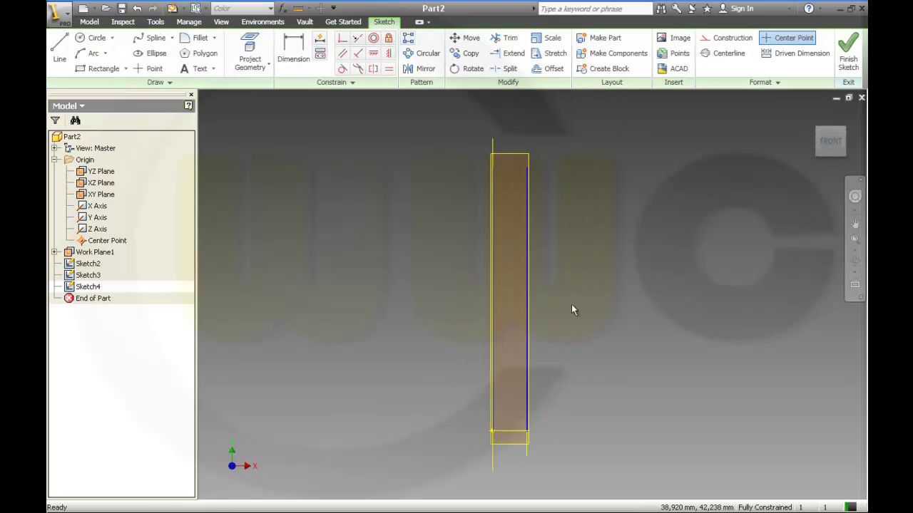
click(60, 57)
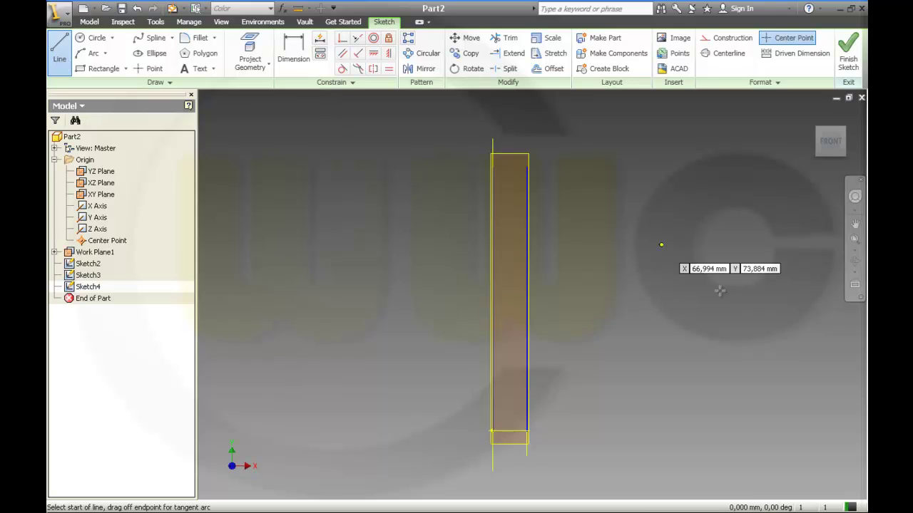
click(548, 431)
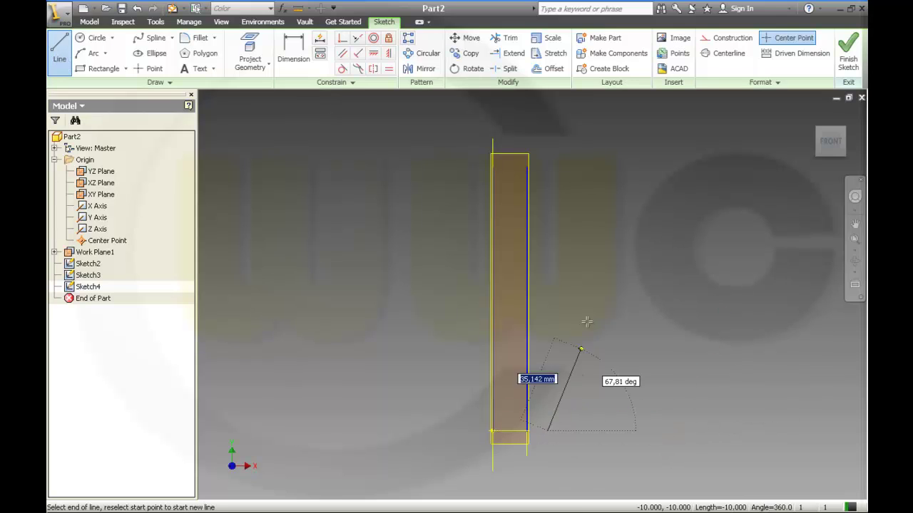
click(548, 166)
key(Escape)
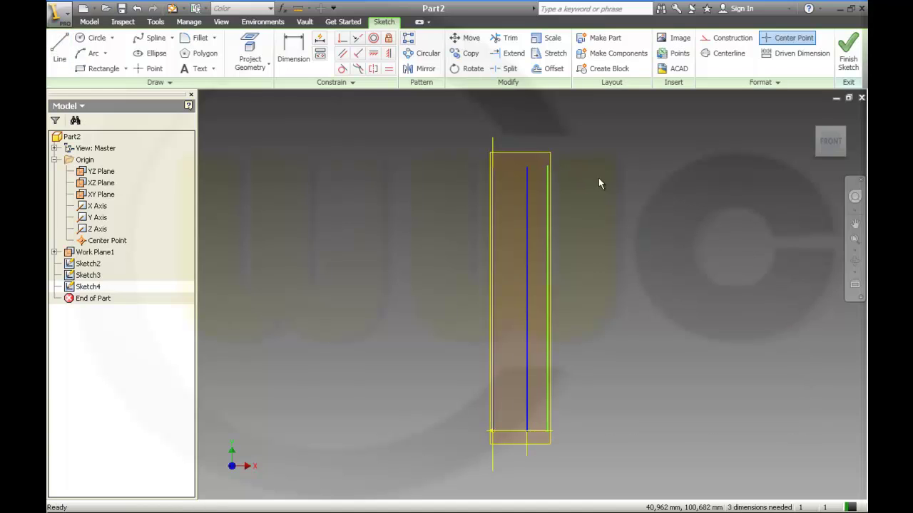
- Align the vertical line's lower endpoint with the origin using a horizontal constraint
click(373, 52)
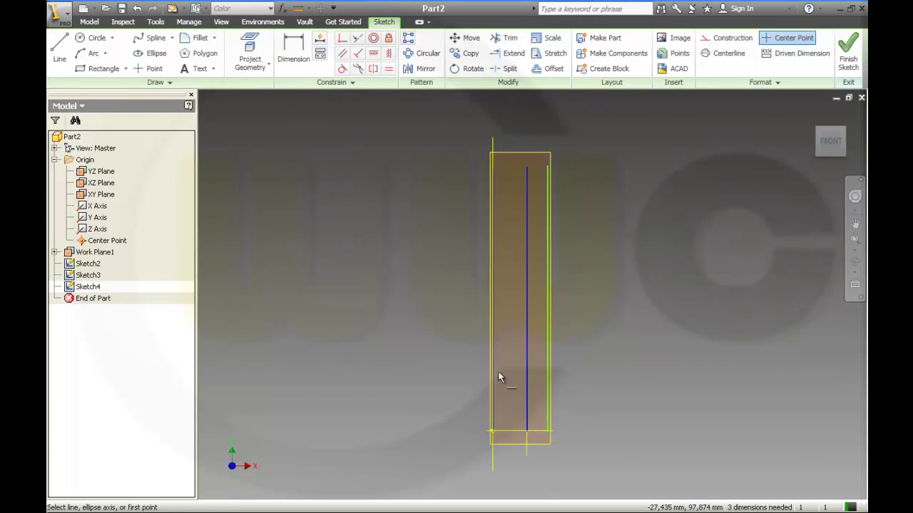
click(492, 431)
click(548, 433)
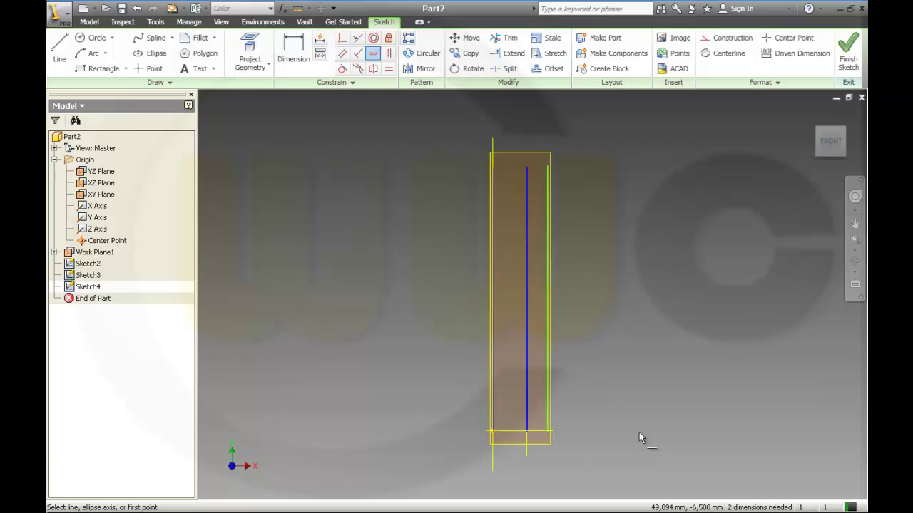
key(Escape)
- Dimension the vertical line's length and set it to 105 mm
click(301, 48)
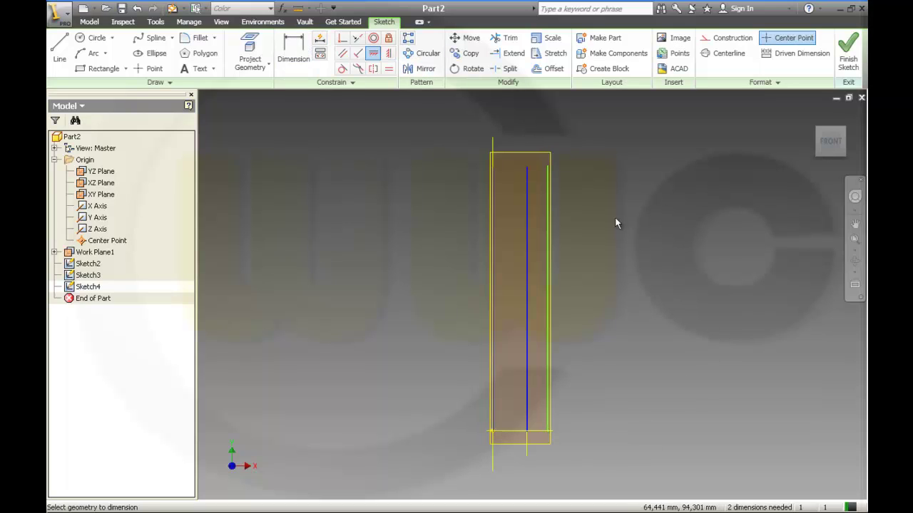
click(547, 238)
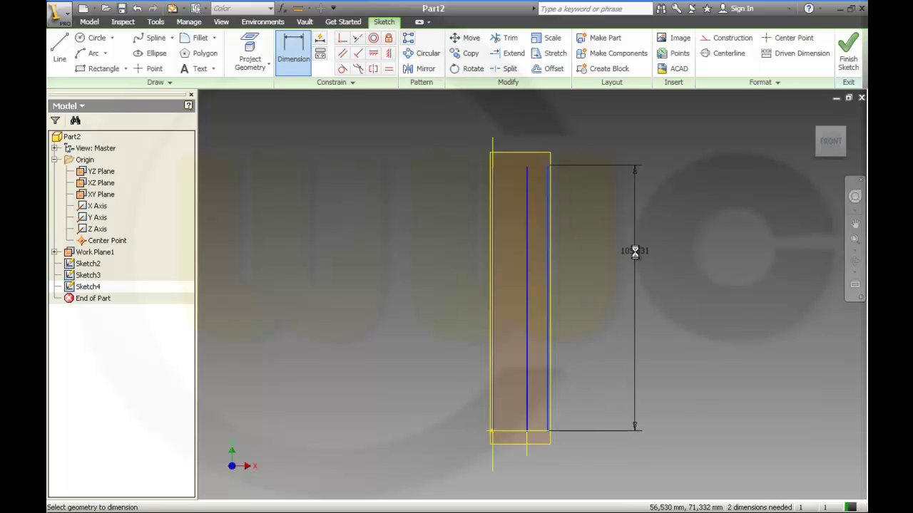
click(635, 251)
text(1)
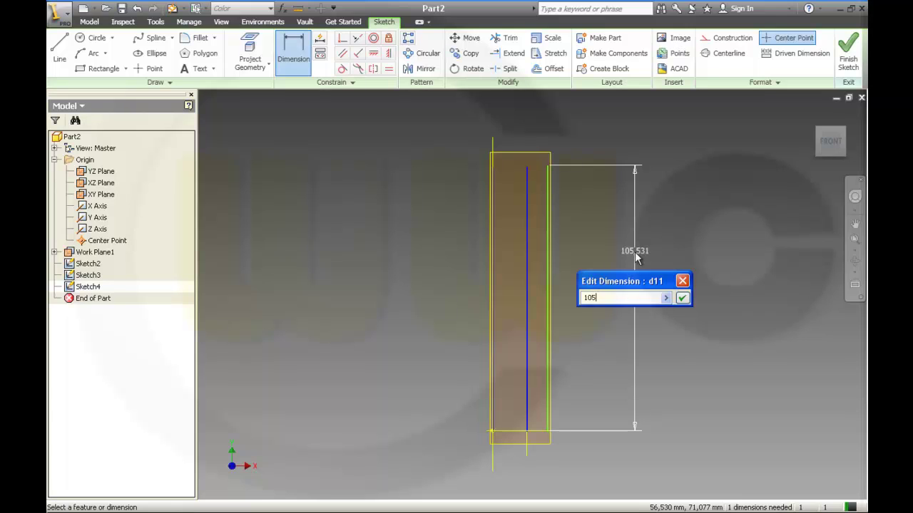
text(05)
key(Return)
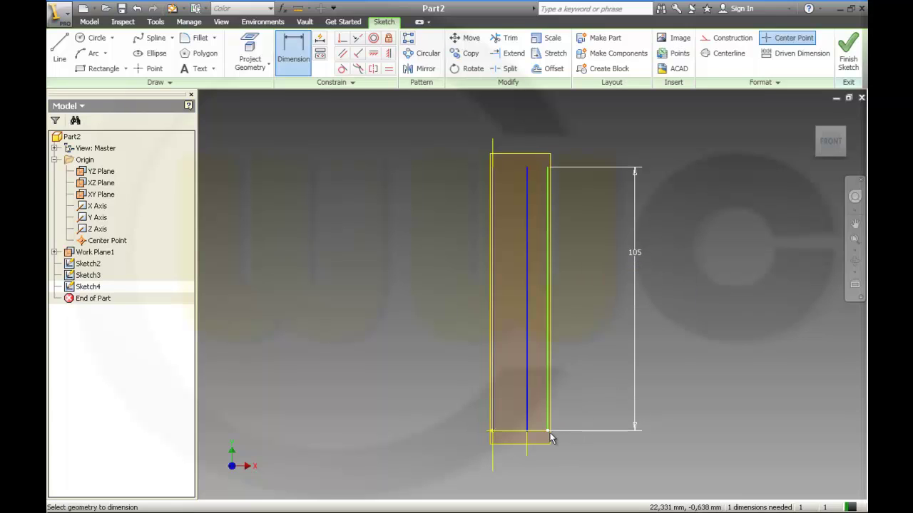
- Dimension the vertical line's horizontal distance from the origin as 27/2 mm and finish the sketch
click(492, 433)
click(525, 474)
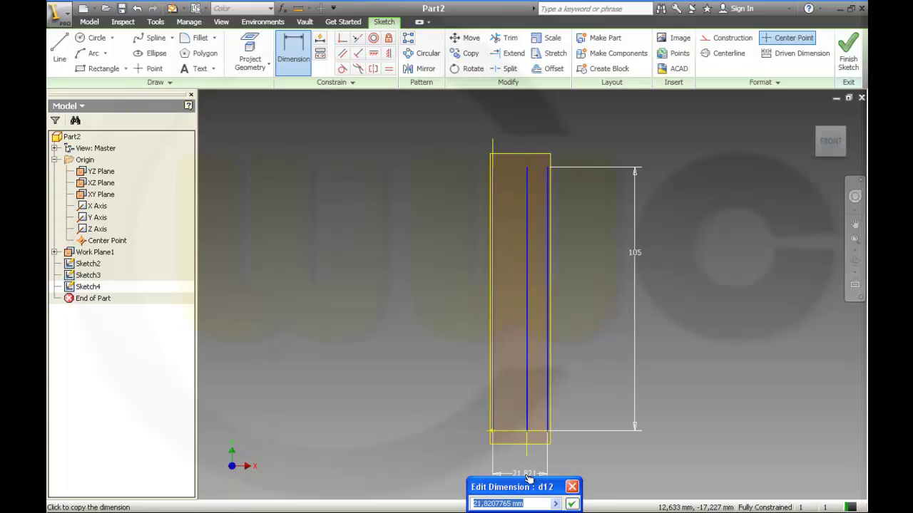
text(27)
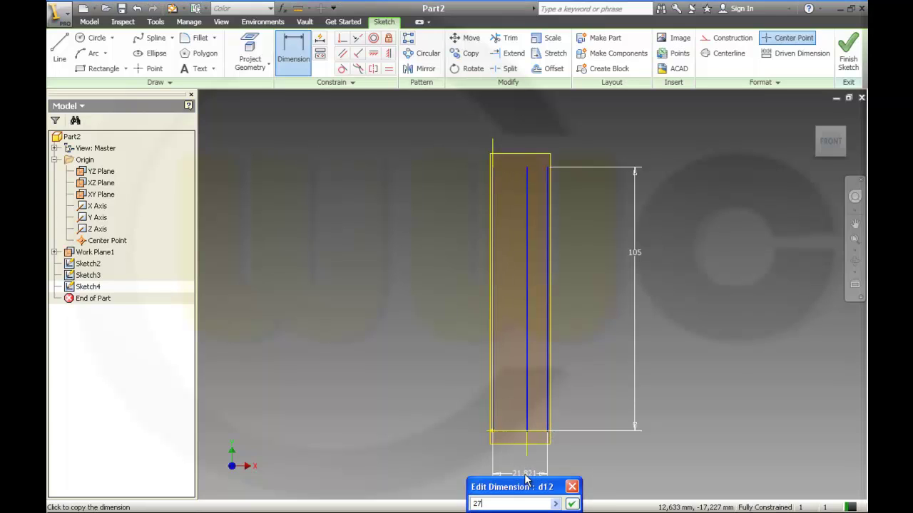
text(/2)
key(Return)
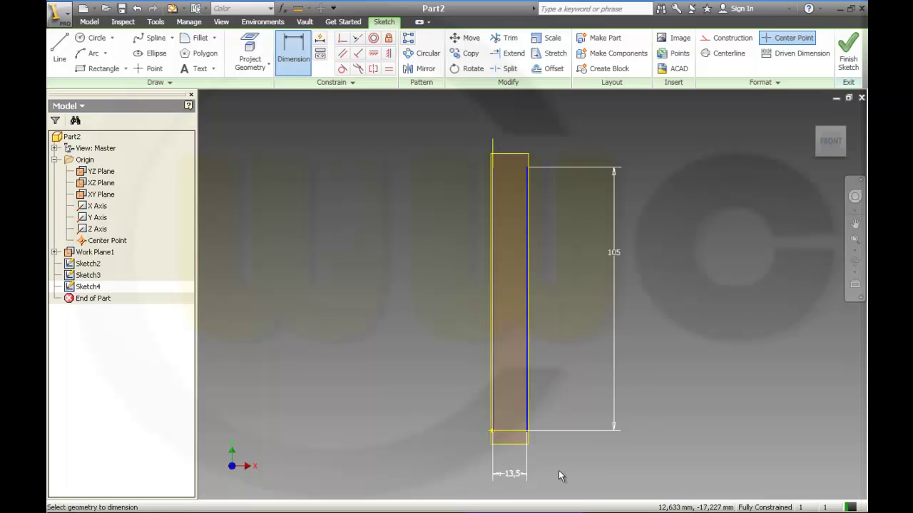
click(847, 72)
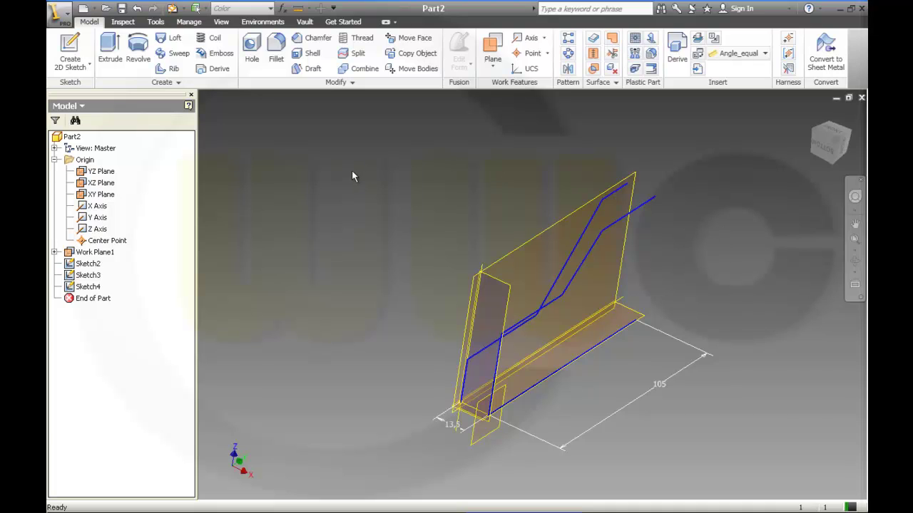
- Extrude the stepped profile on the offset work plane as a surface with a distance of (65-27)/2
click(110, 50)
click(564, 256)
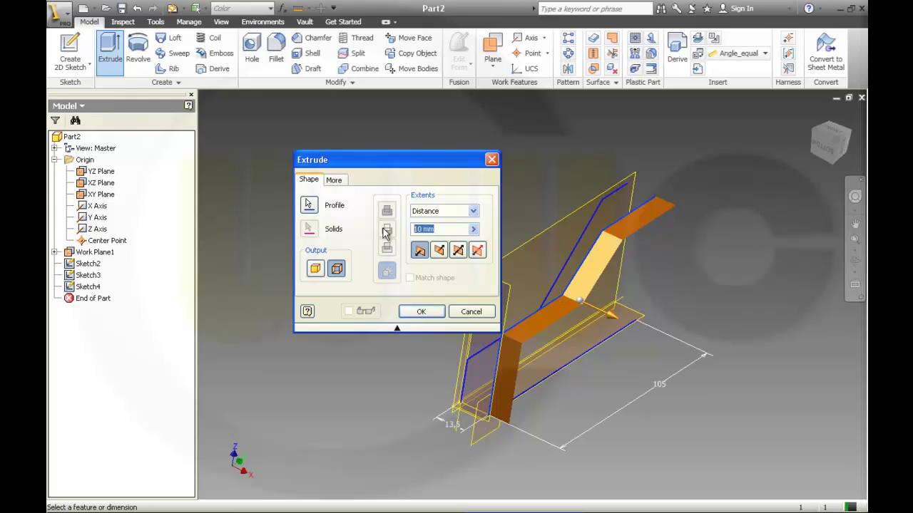
text((65)
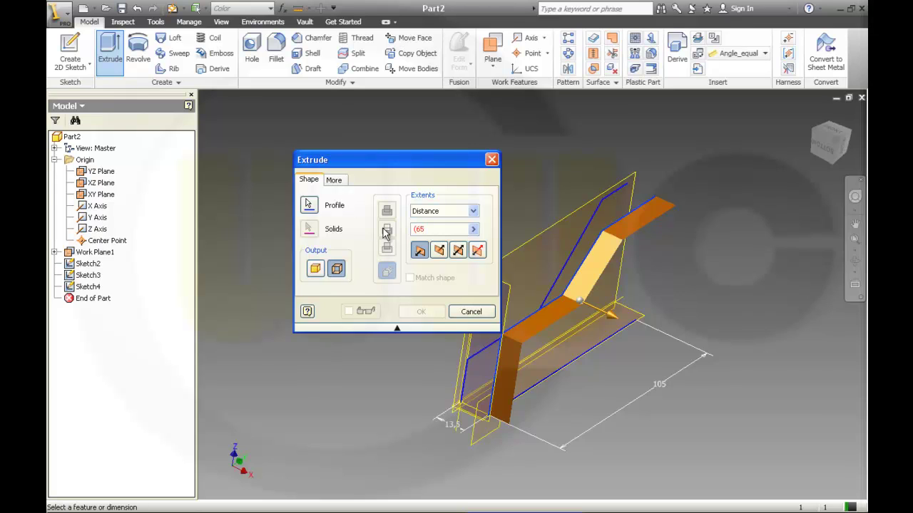
text(-27))
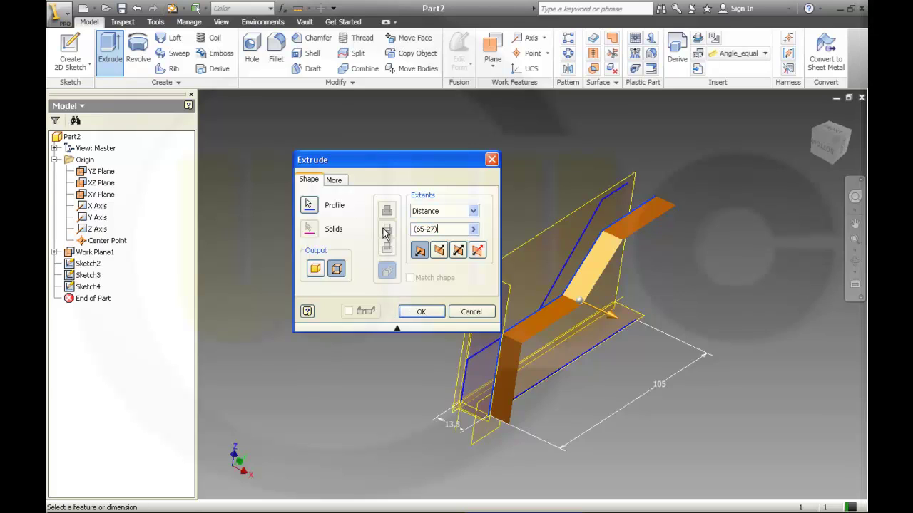
text(/2)
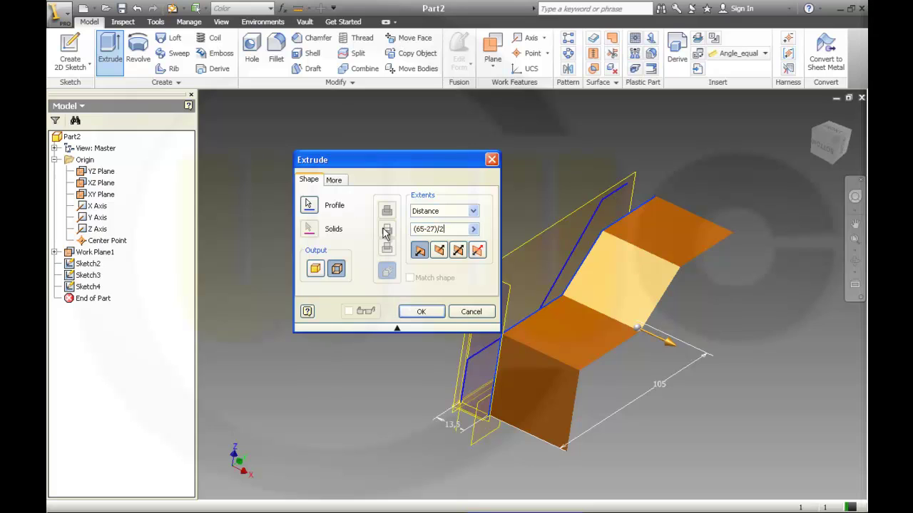
click(419, 312)
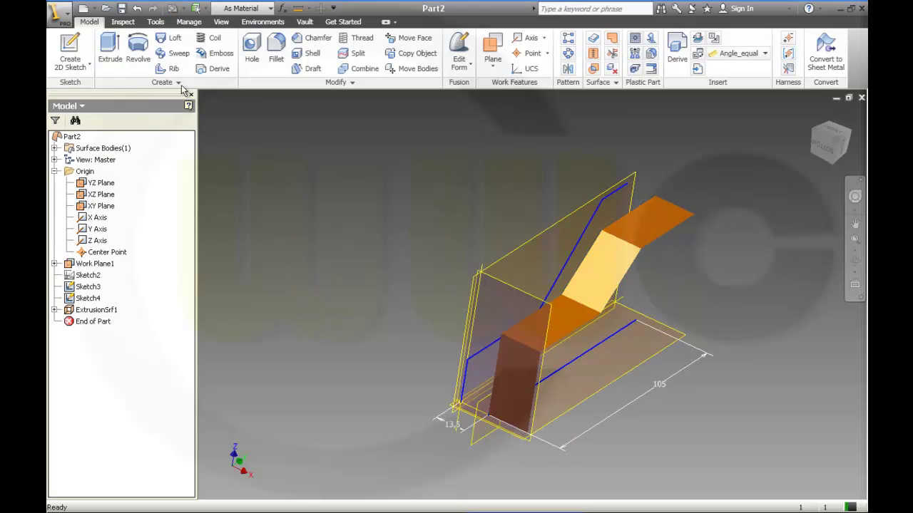
- Extrude the modified profile on the YZ plane as a surface with a distance of 27/2
click(109, 49)
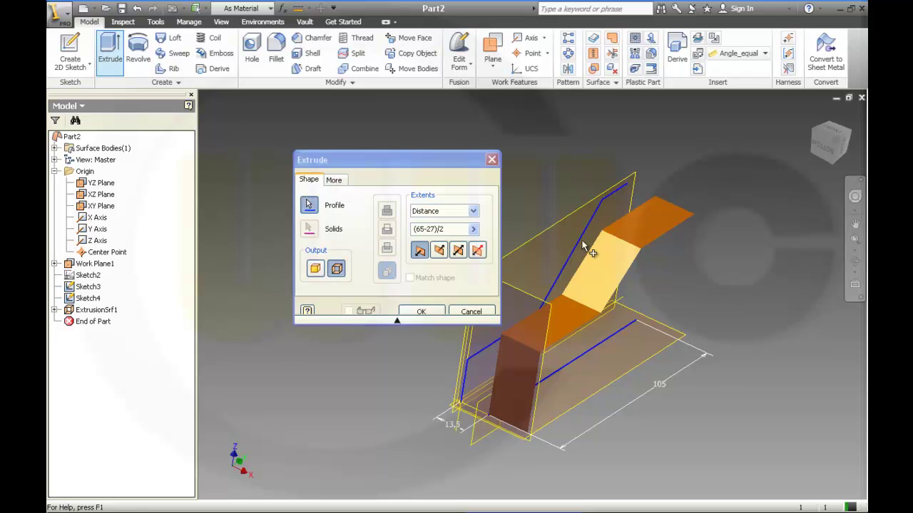
click(583, 246)
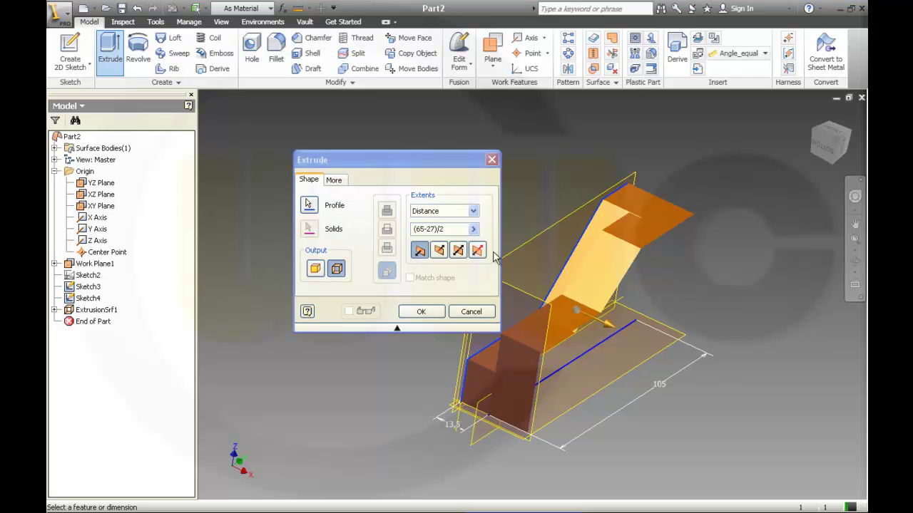
drag(446, 229, 355, 229)
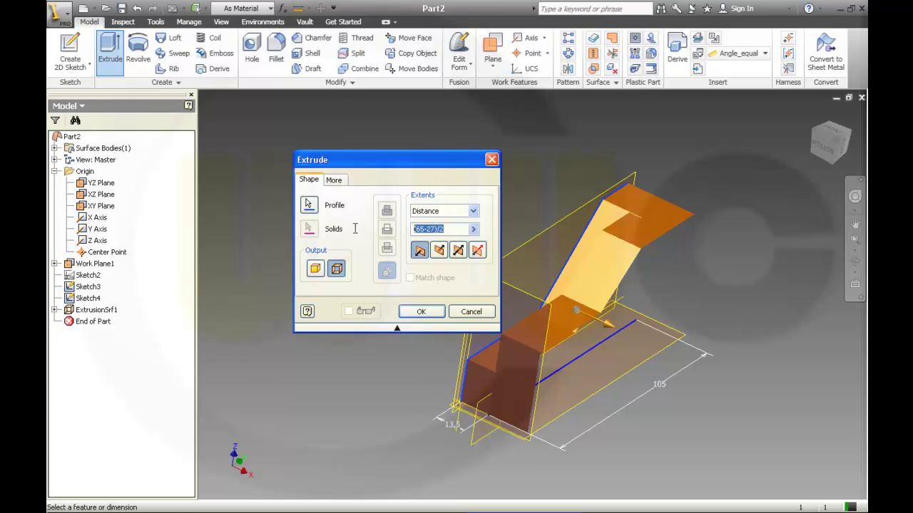
text(27/2)
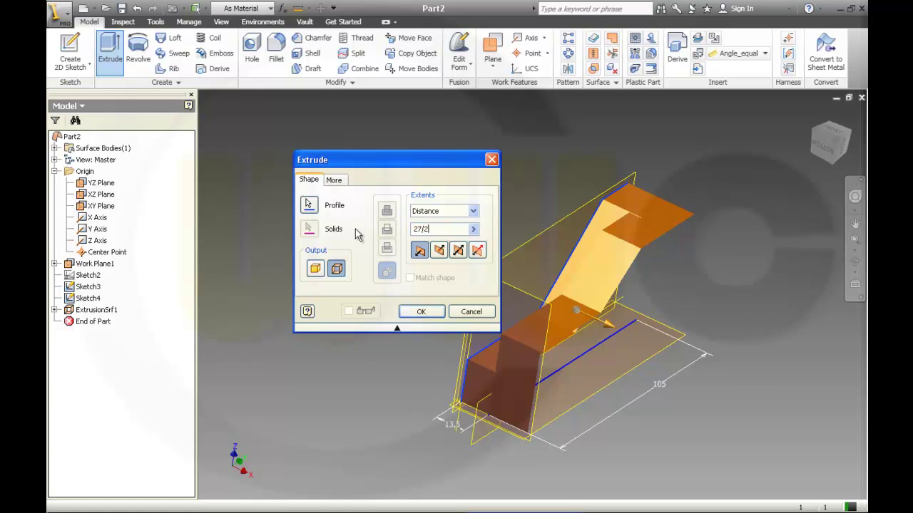
click(426, 311)
- Extrude the XY-plane line upward as a surface taller than both stepped profile surfaces
click(109, 54)
click(600, 345)
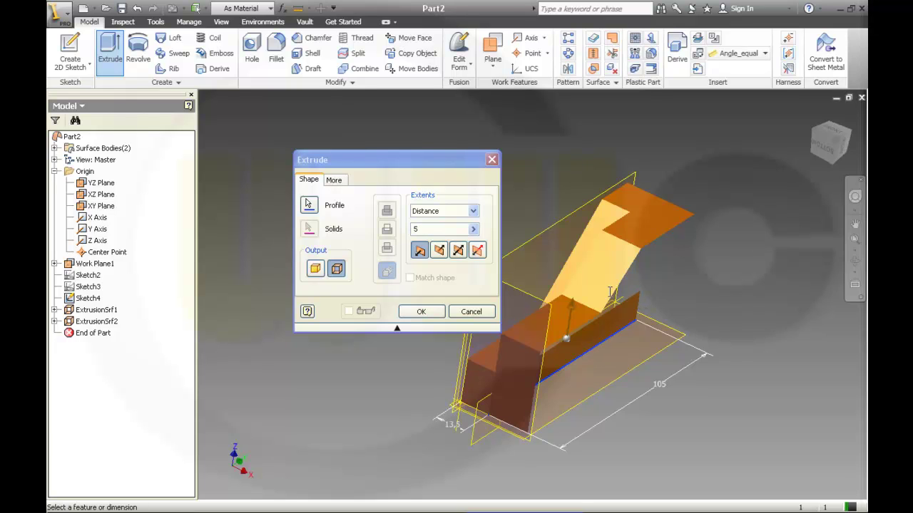
key(Return)
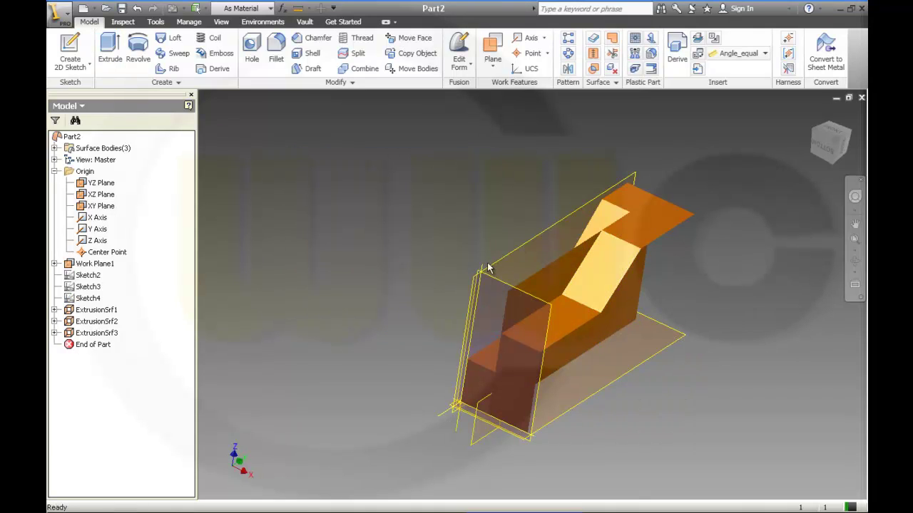
- Hide the YZ, XZ and XY origin planes
shift+middle_drag(475, 279, 513, 287)
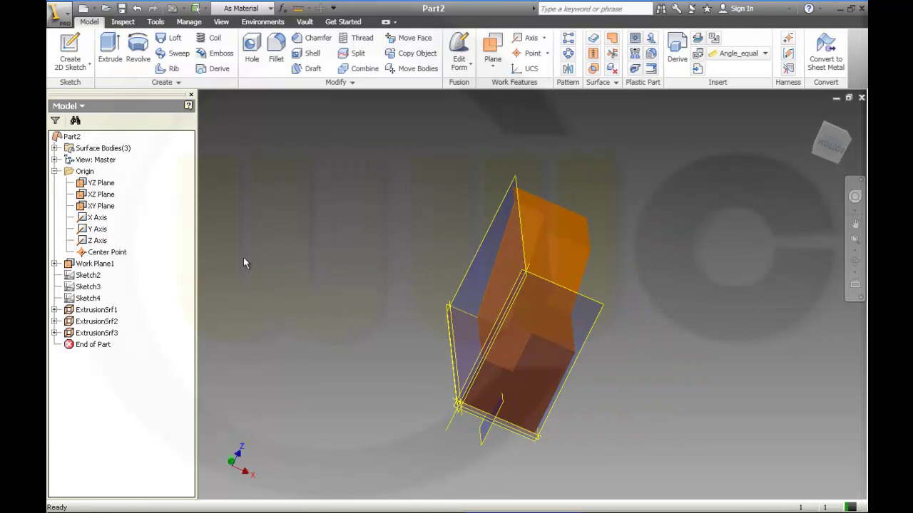
click(110, 185)
shift+click(112, 208)
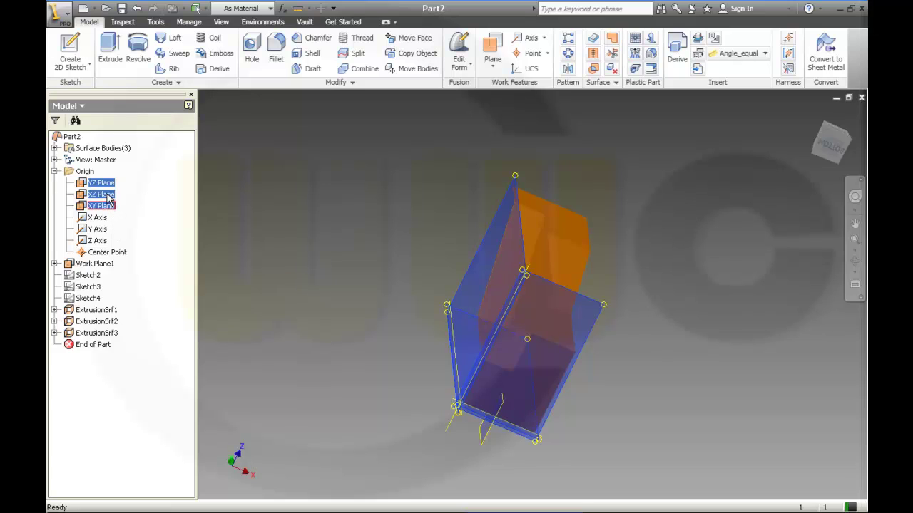
ctrl+click(113, 196)
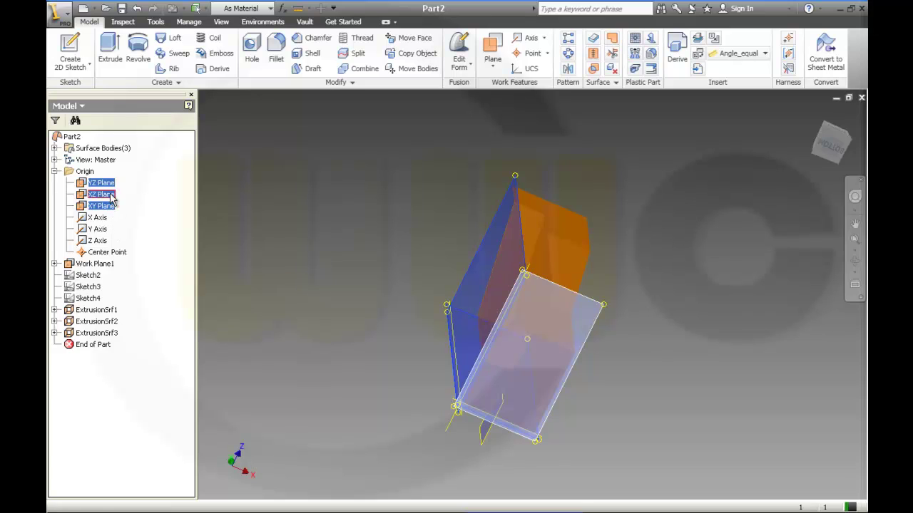
click(150, 275)
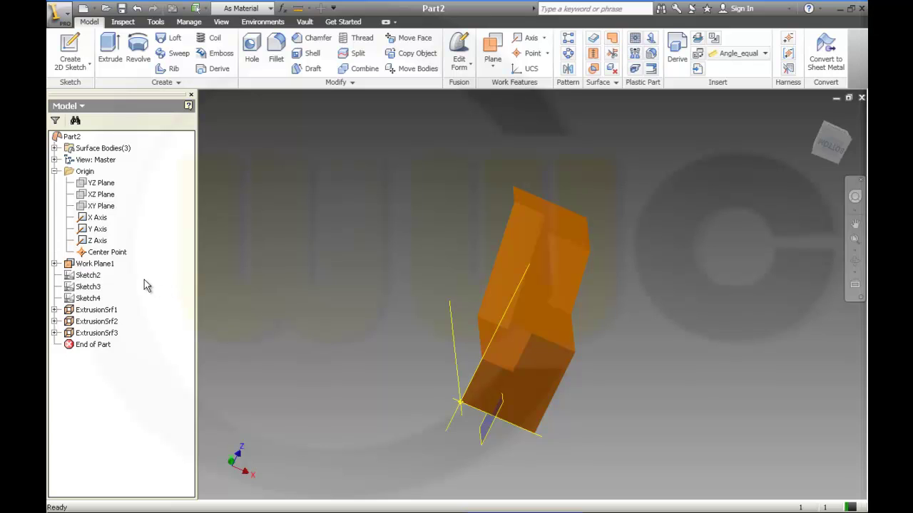
- Hide the offset work plane and orbit the model to view the surfaces from another side
click(105, 266)
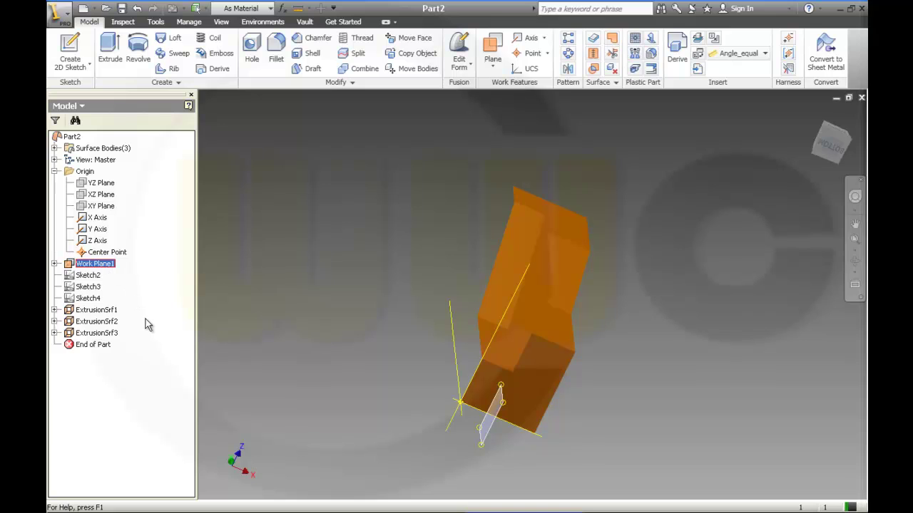
click(143, 375)
key(F4)
mouse_move(345, 297)
mouse_down()
mouse_move(314, 285)
mouse_move(341, 281)
mouse_move(357, 296)
mouse_move(361, 288)
mouse_up()
key(Escape)
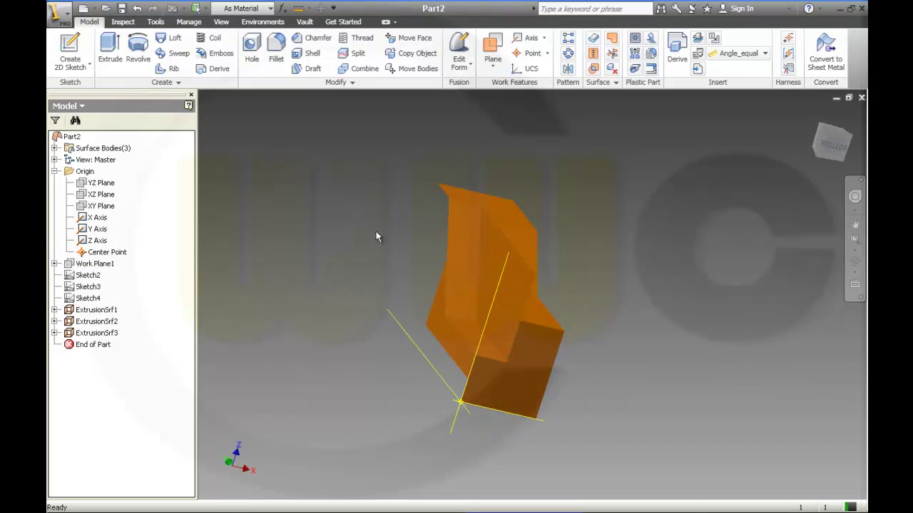
- Change the model's visual style to Shaded with Edges
click(221, 22)
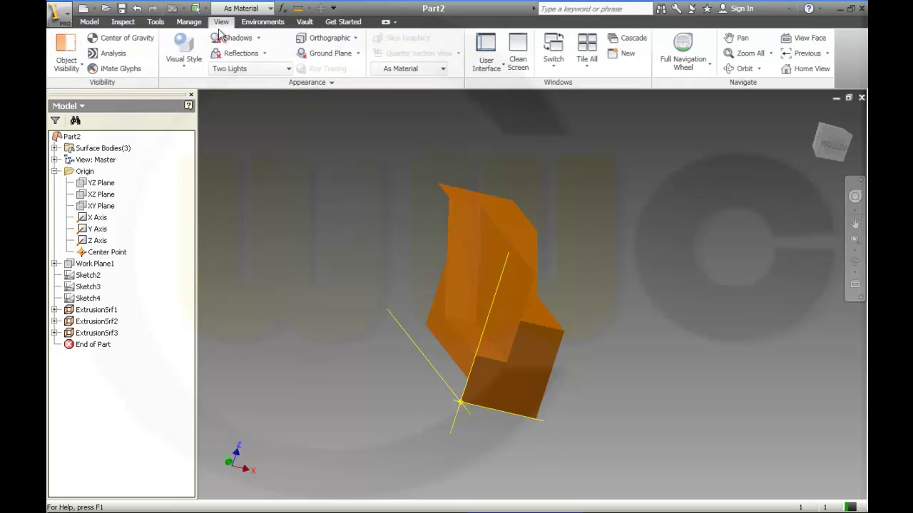
click(188, 56)
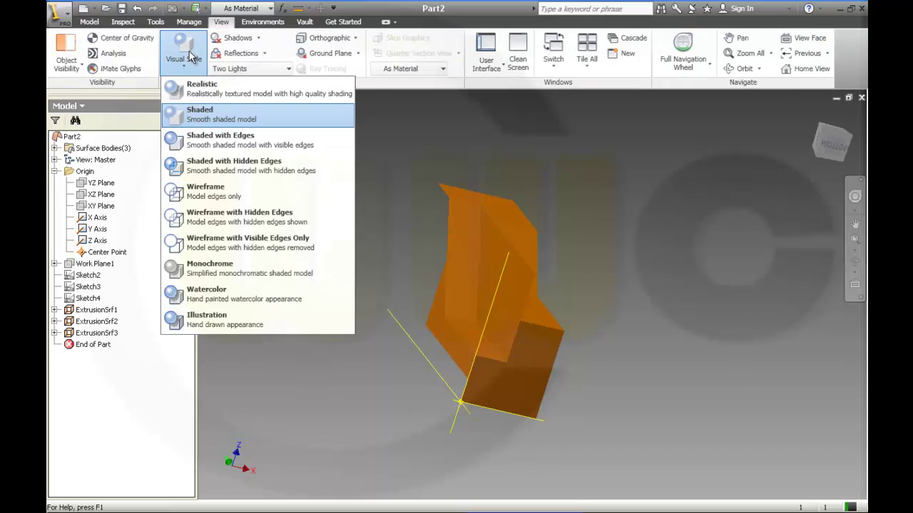
click(204, 138)
shift+middle_drag(627, 263, 629, 299)
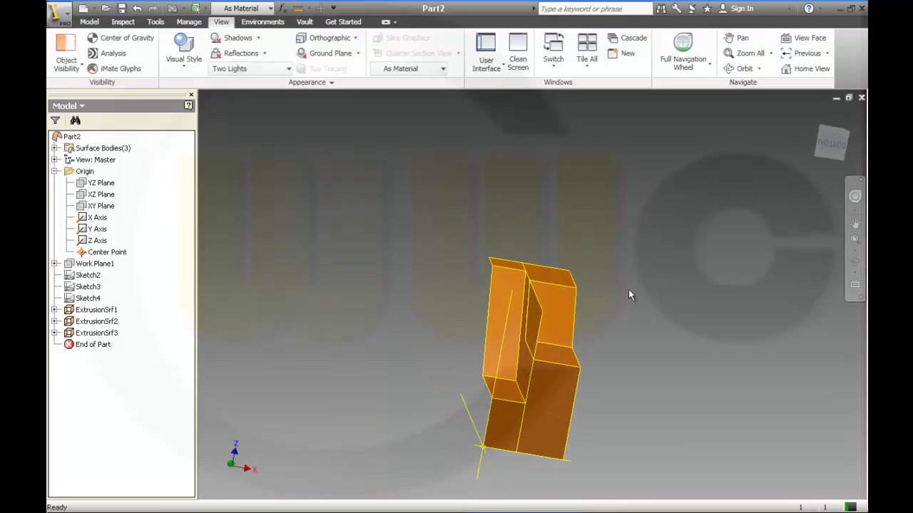
- Trim the vertical surface with the YZ-plane stepped surface as cutting tool, removing the portion below the steps
click(89, 22)
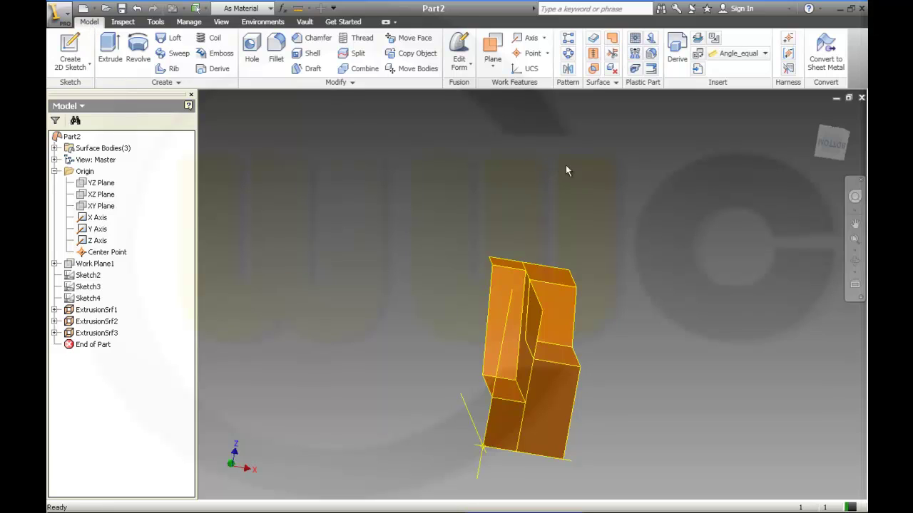
click(612, 57)
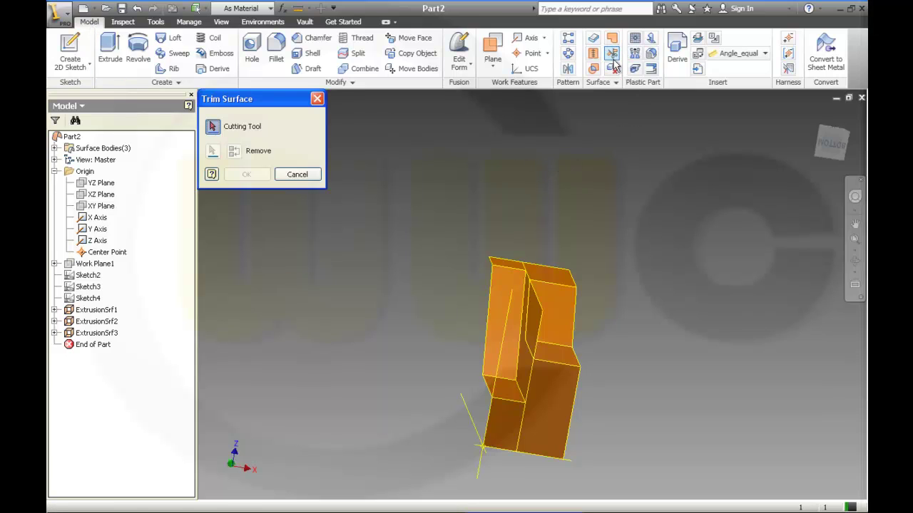
click(501, 300)
shift+middle_drag(475, 322, 488, 298)
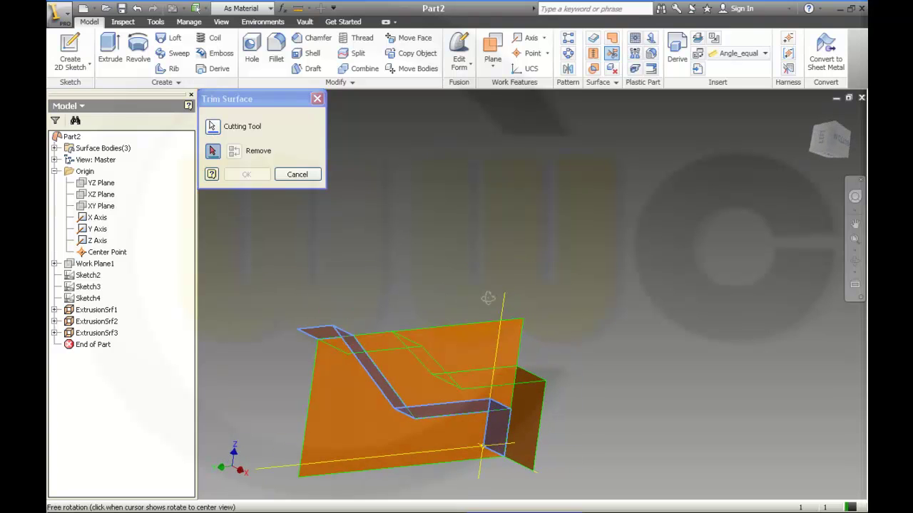
click(326, 447)
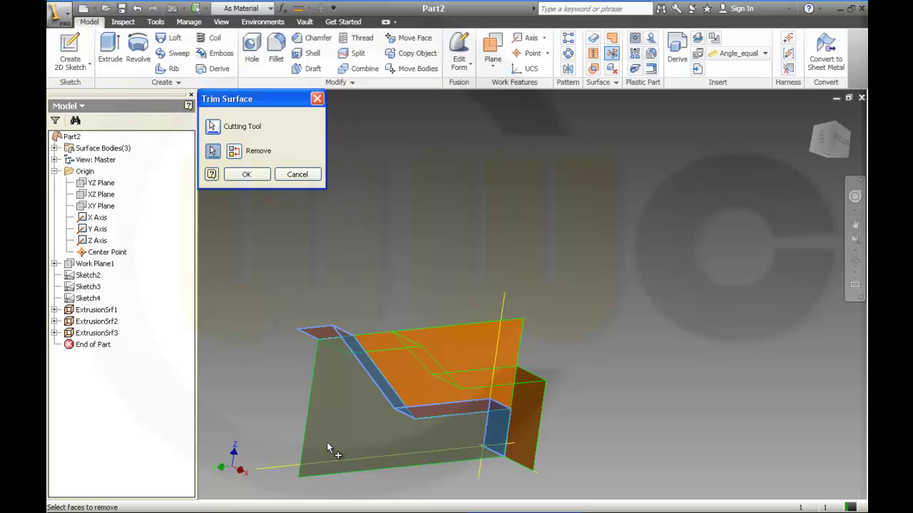
click(246, 174)
- Trim the vertical surface with the offset-plane stepped surface as cutting tool, removing the portion above the steps
shift+middle_drag(367, 193, 479, 235)
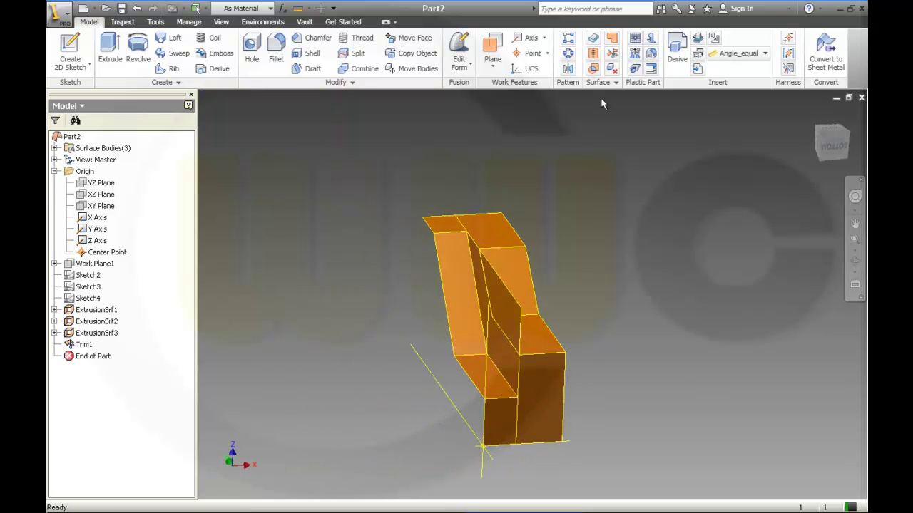
click(612, 52)
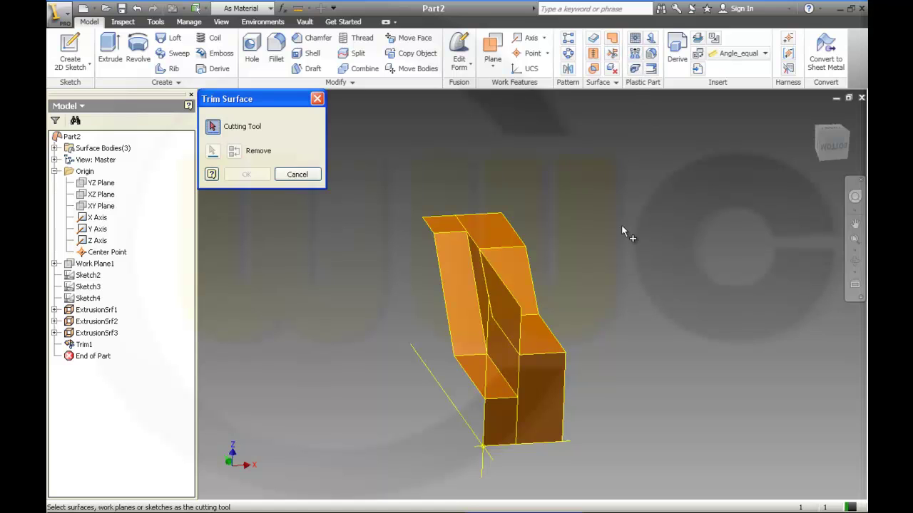
click(528, 280)
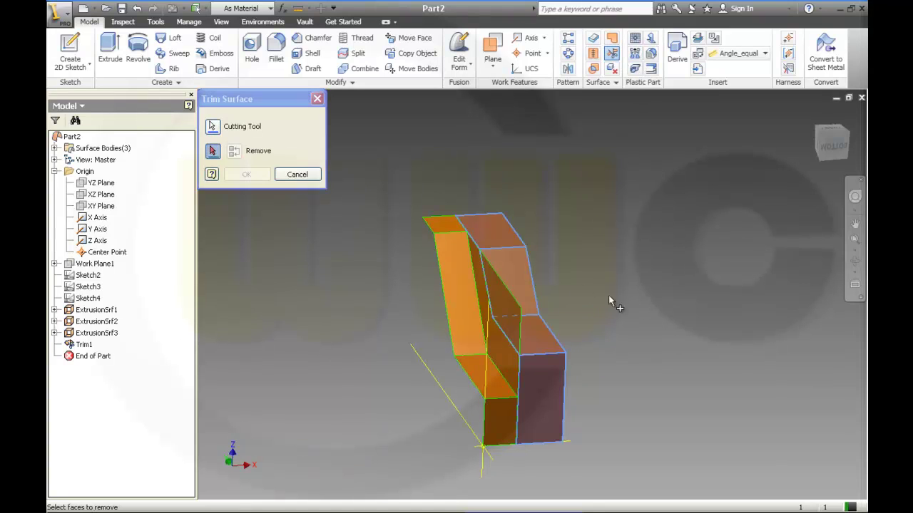
click(513, 314)
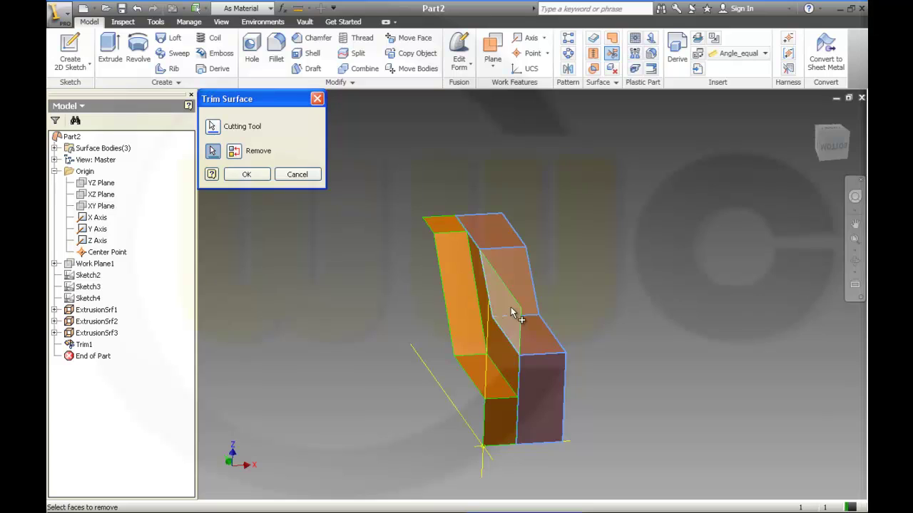
click(264, 176)
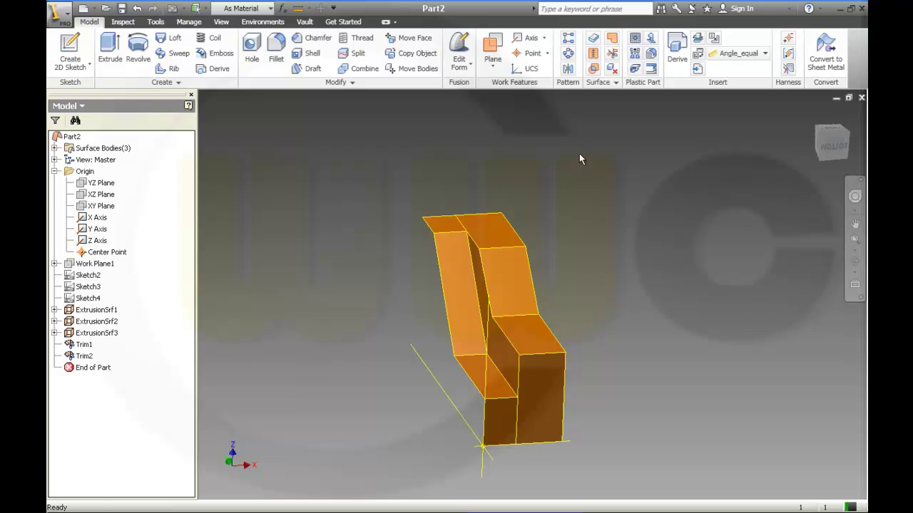
- Stitch the two stepped surfaces and the trimmed vertical surface together
click(591, 69)
click(457, 267)
click(520, 372)
click(527, 365)
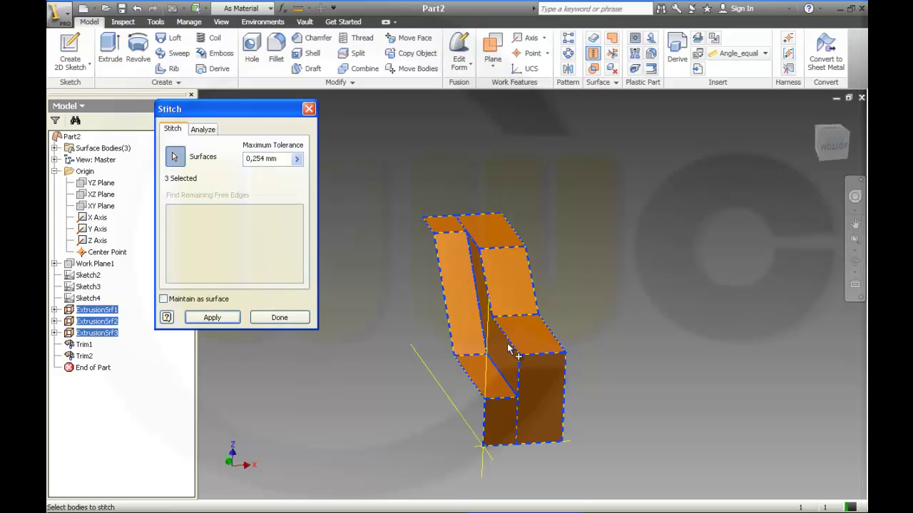
click(213, 318)
click(279, 317)
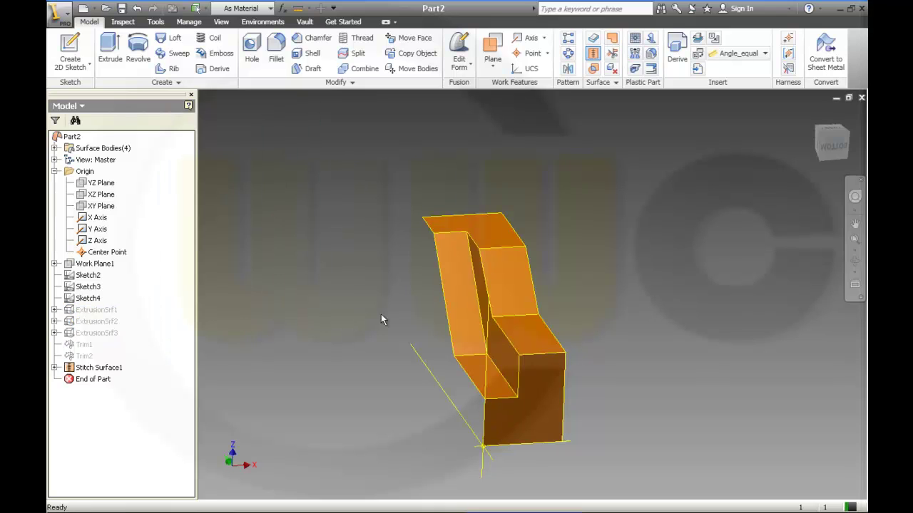
- Fillet the four transverse bend edges of the two stepped surfaces with a 10 mm radius
key(F4)
mouse_move(595, 290)
mouse_down()
mouse_move(584, 267)
mouse_move(591, 286)
mouse_move(601, 281)
mouse_up()
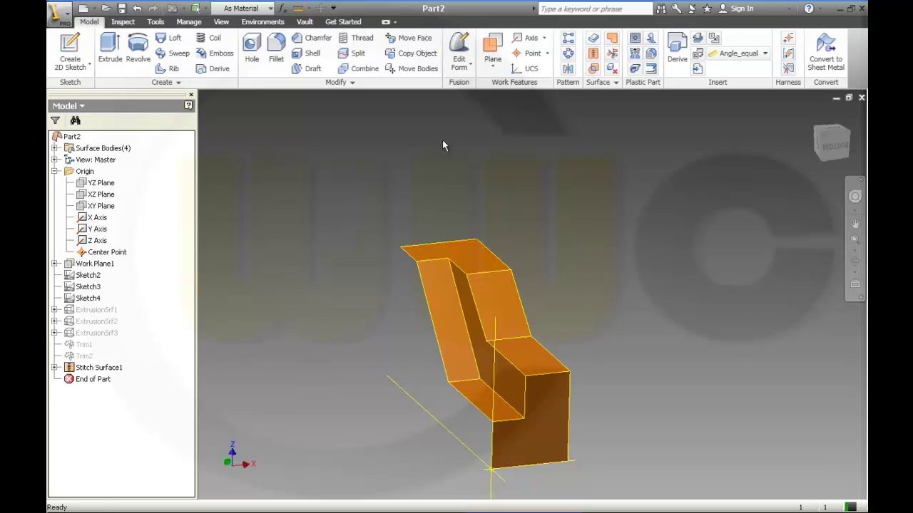
click(276, 48)
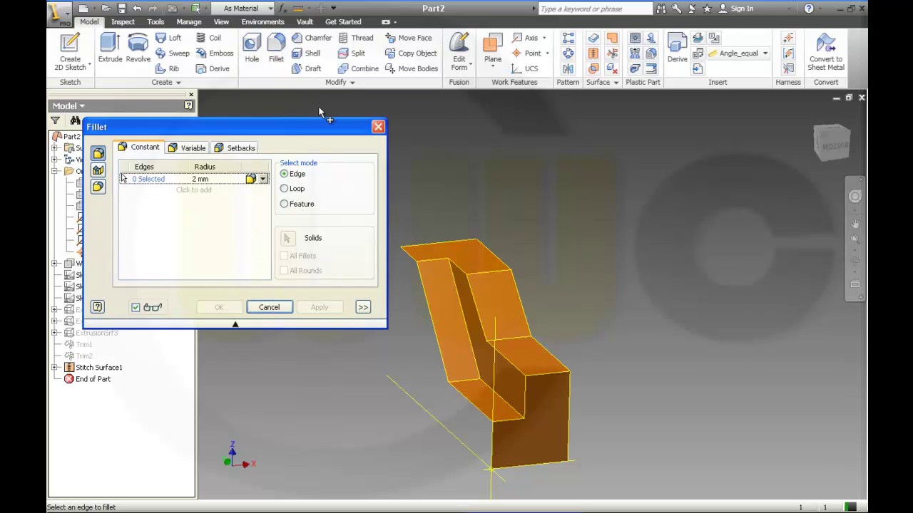
click(238, 179)
text(10)
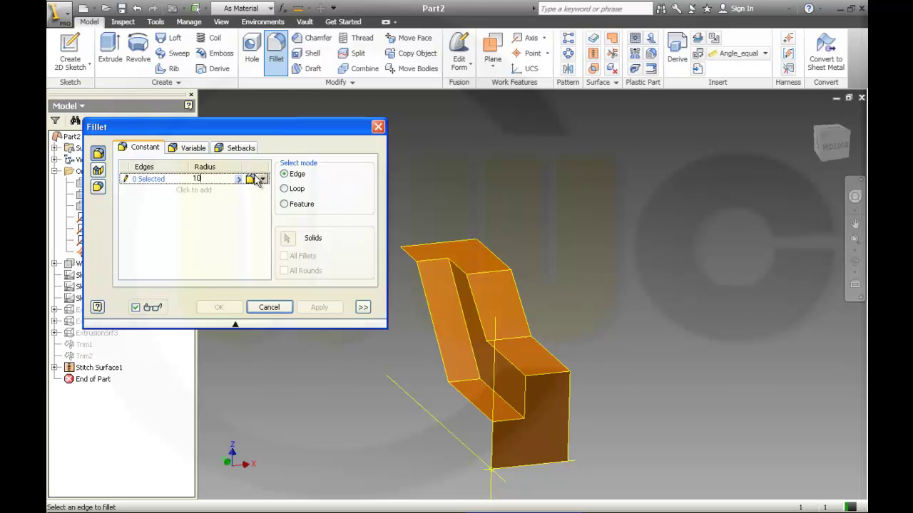
click(518, 337)
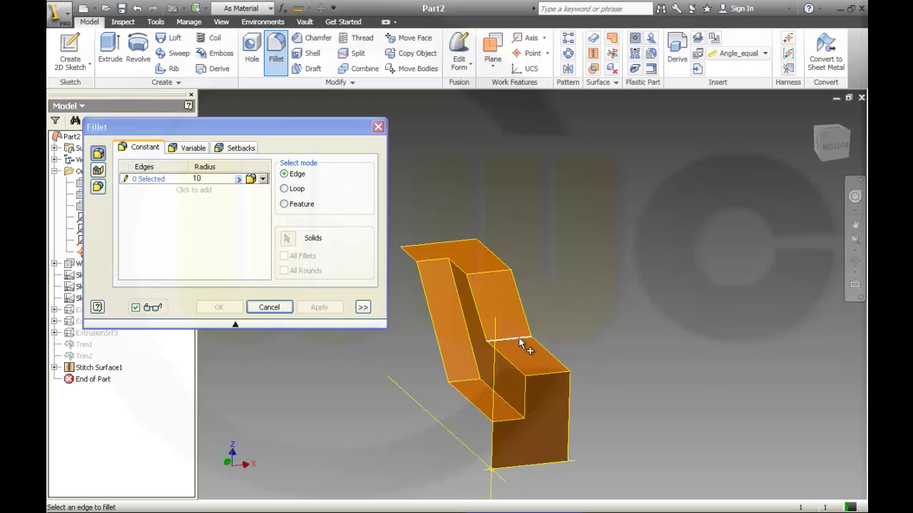
click(554, 376)
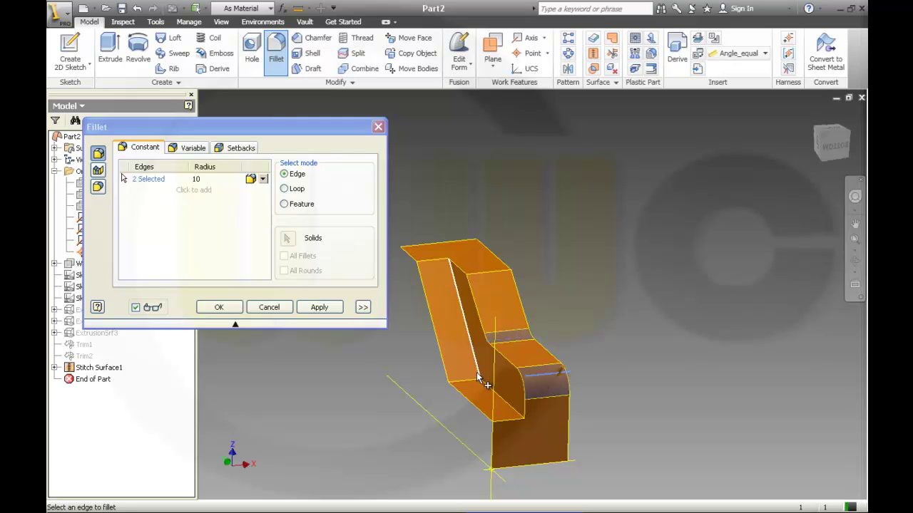
click(478, 273)
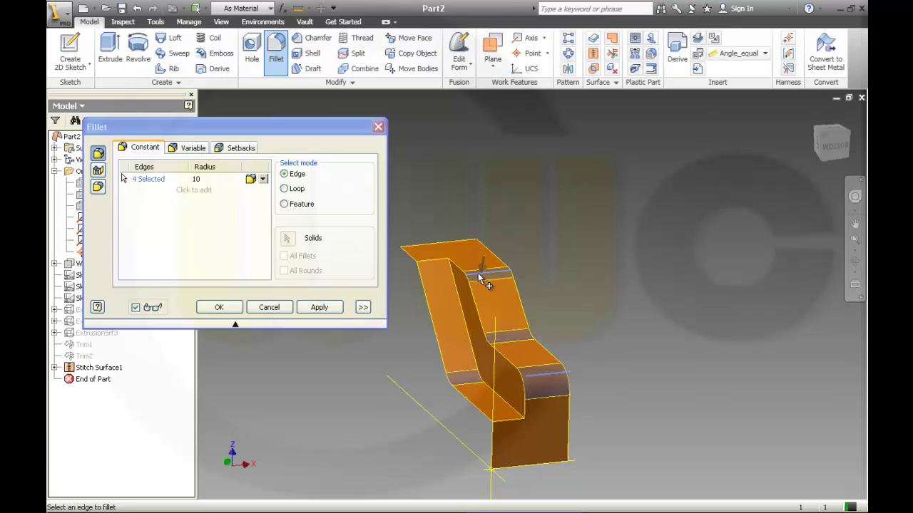
click(233, 309)
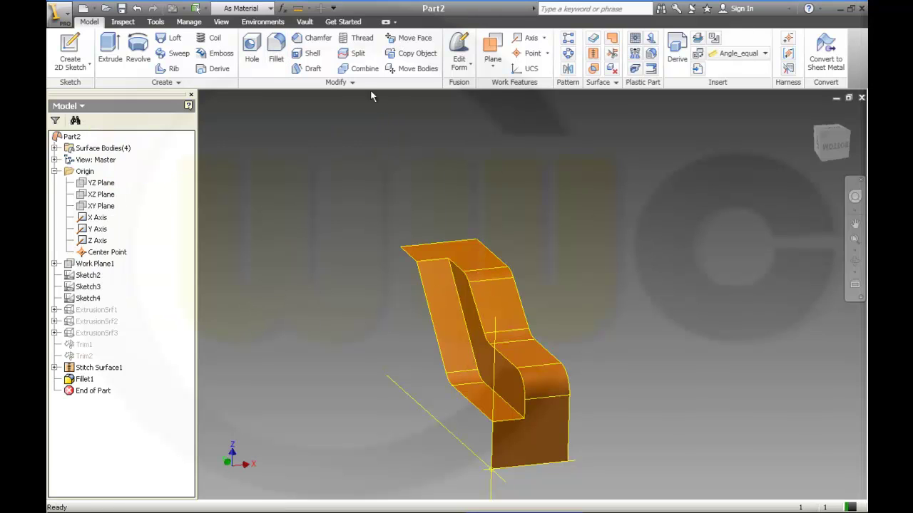
- Fillet the inner edge chain where the dividing wall meets the lower stepped surface with a 5 mm radius
click(275, 47)
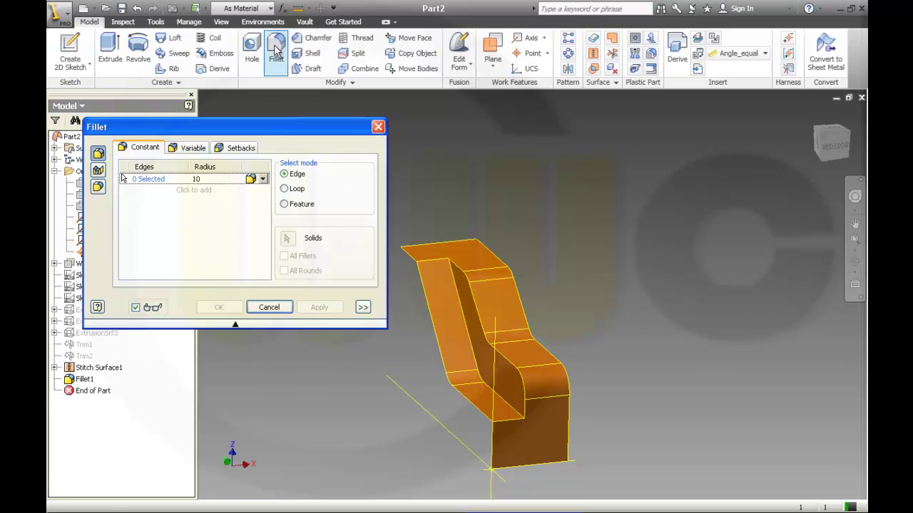
click(196, 178)
text(5)
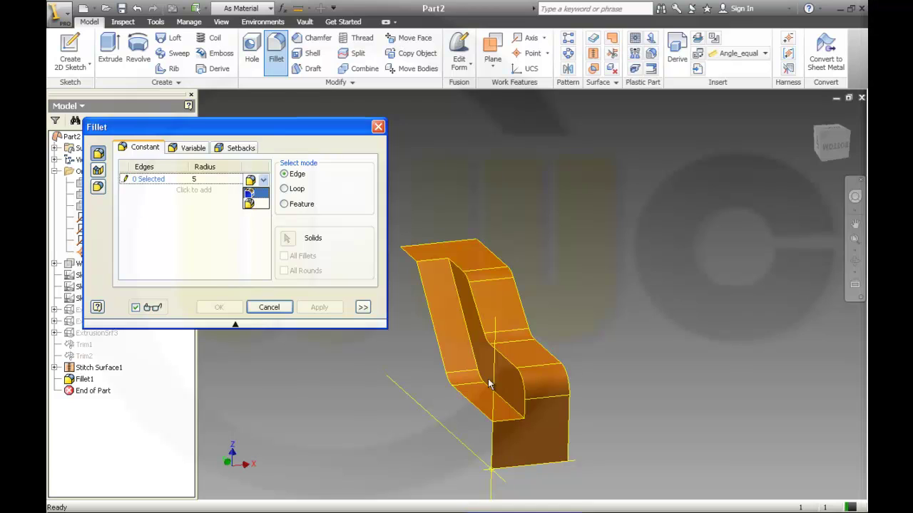
key(Return)
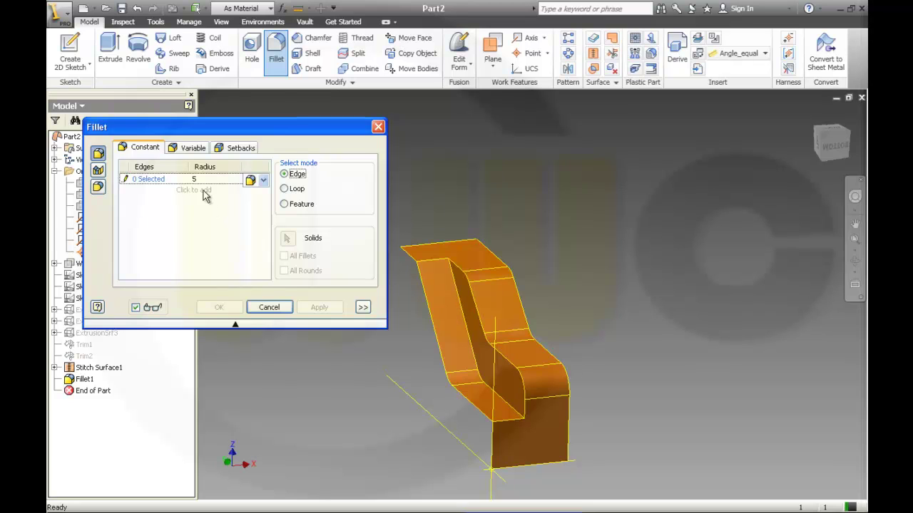
click(158, 180)
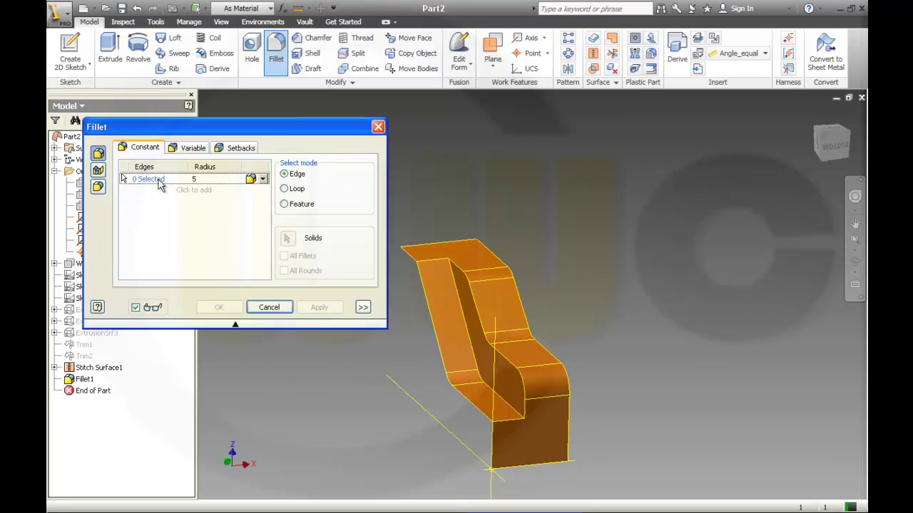
click(459, 300)
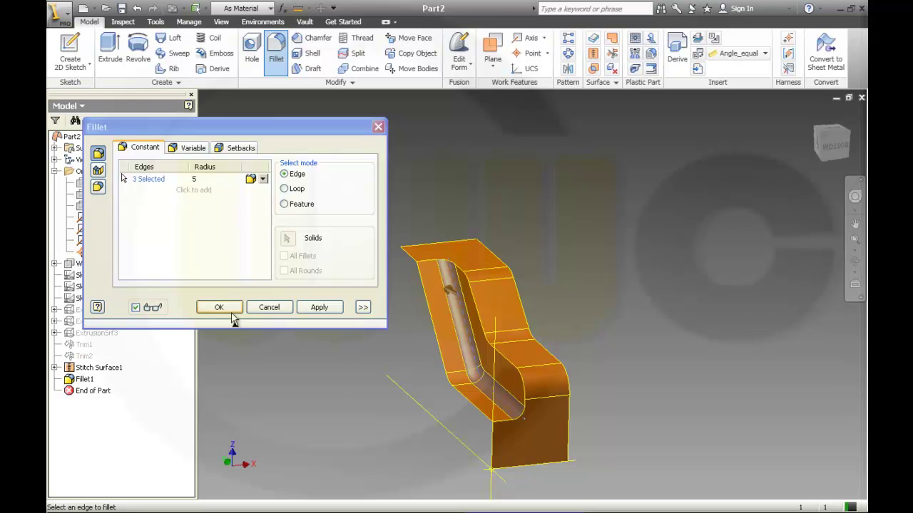
click(219, 308)
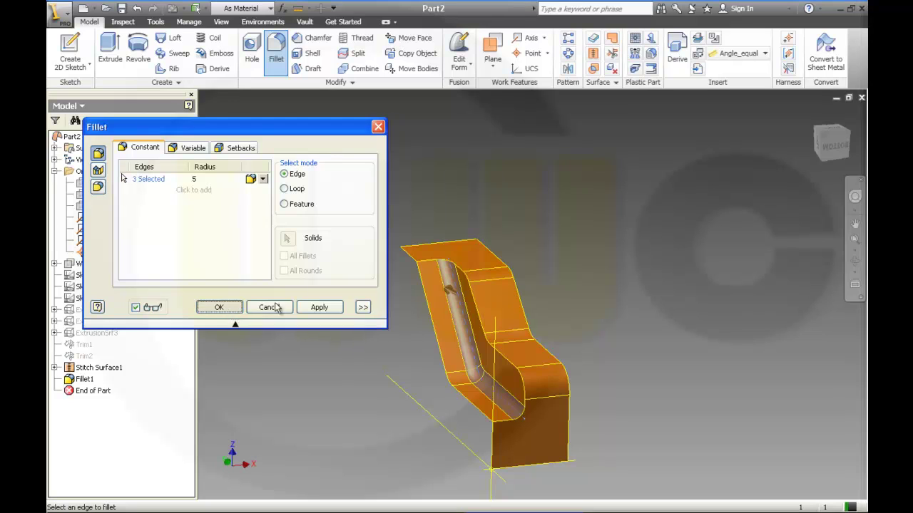
- Fillet the continuous outer edge chain where the dividing wall meets the upper stepped surface
click(276, 51)
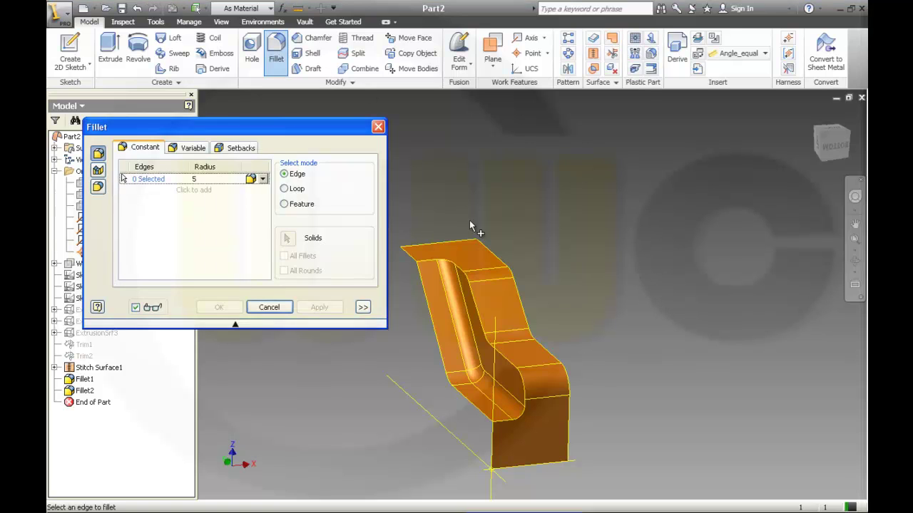
click(426, 262)
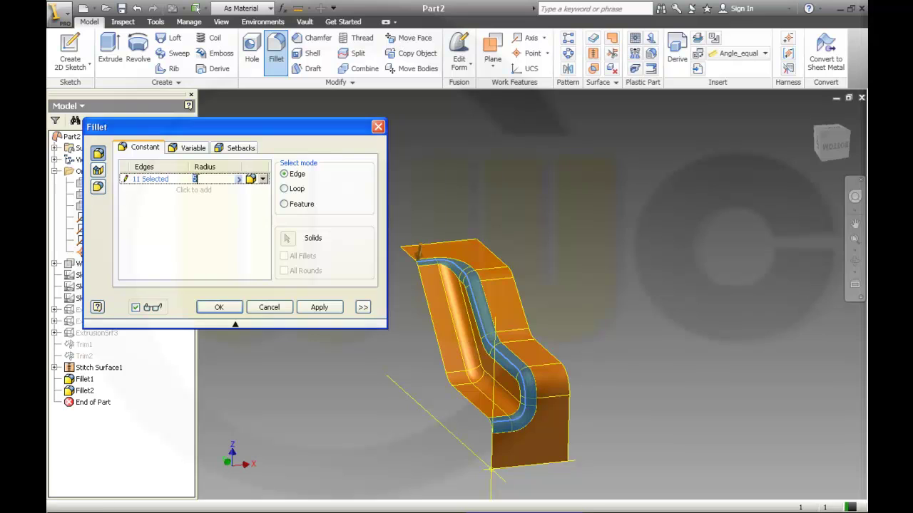
click(227, 308)
- Start a 2D sketch on the XZ Plane and project the front face's bottom edge and outer side edge
shift+middle_drag(603, 304, 577, 272)
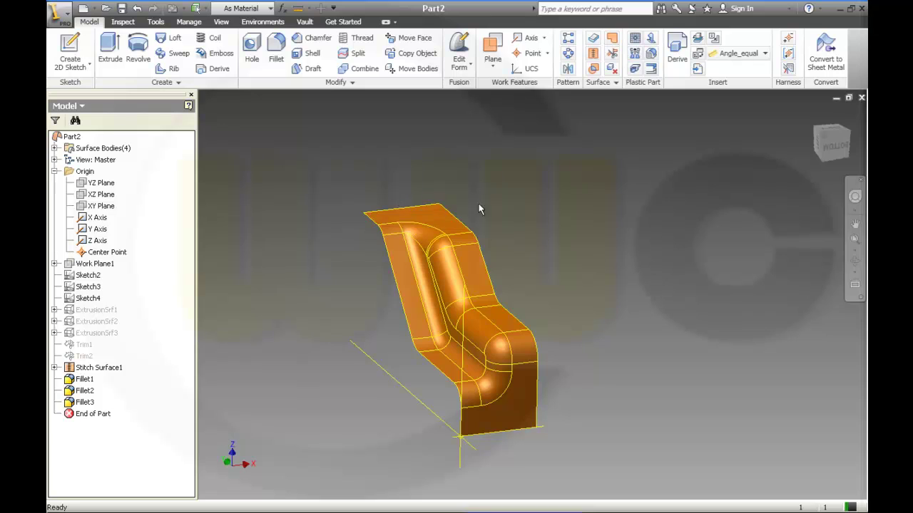
click(76, 63)
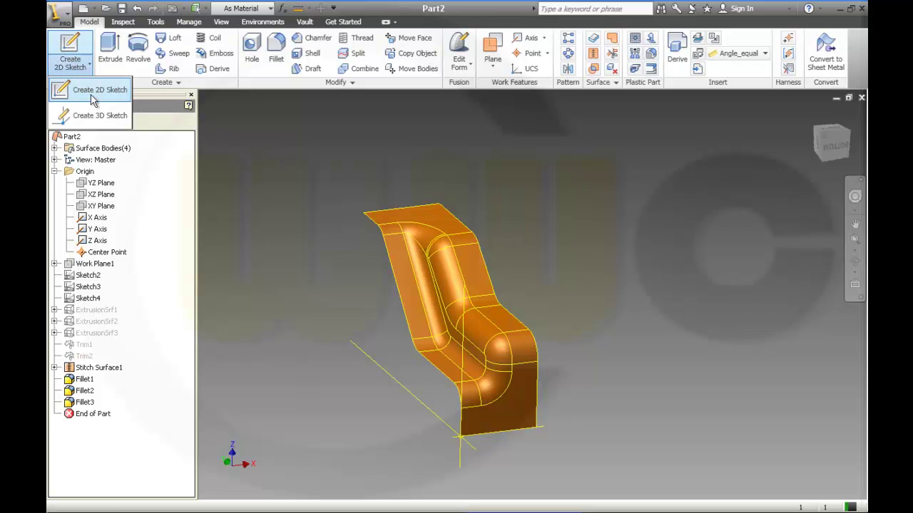
click(77, 88)
click(114, 196)
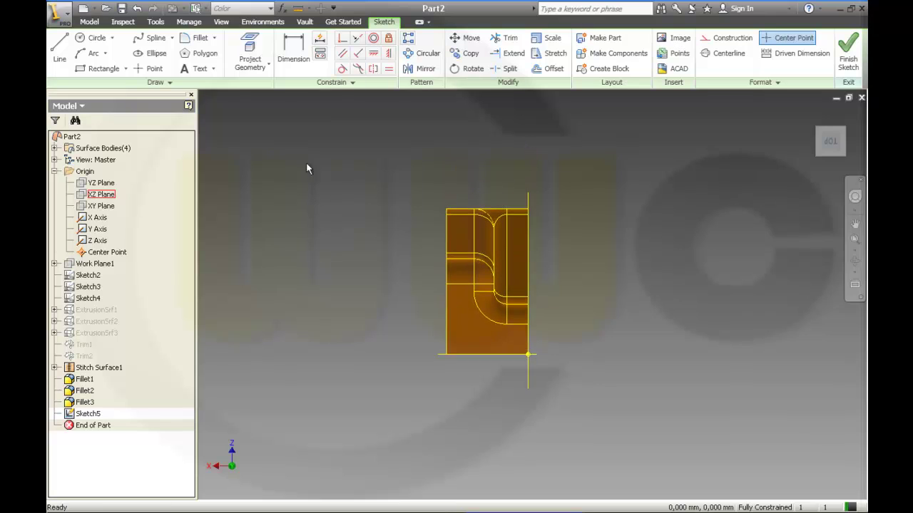
click(261, 71)
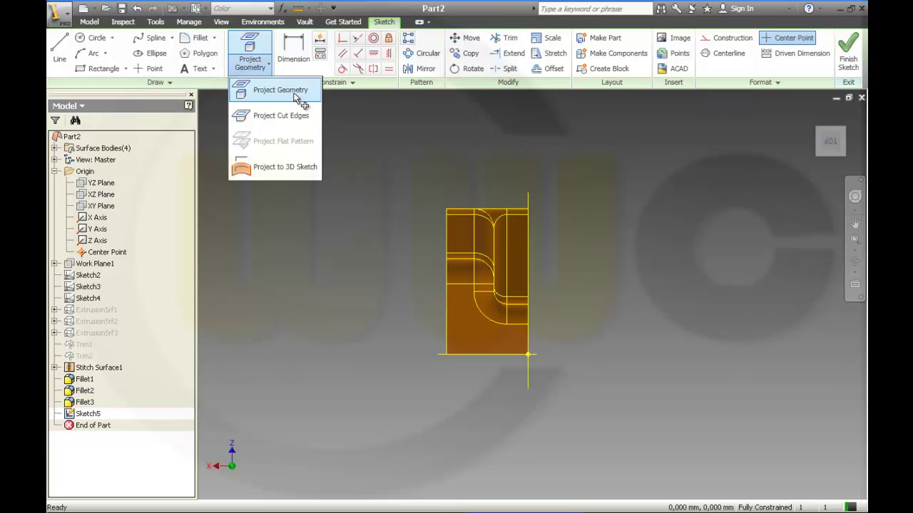
click(298, 97)
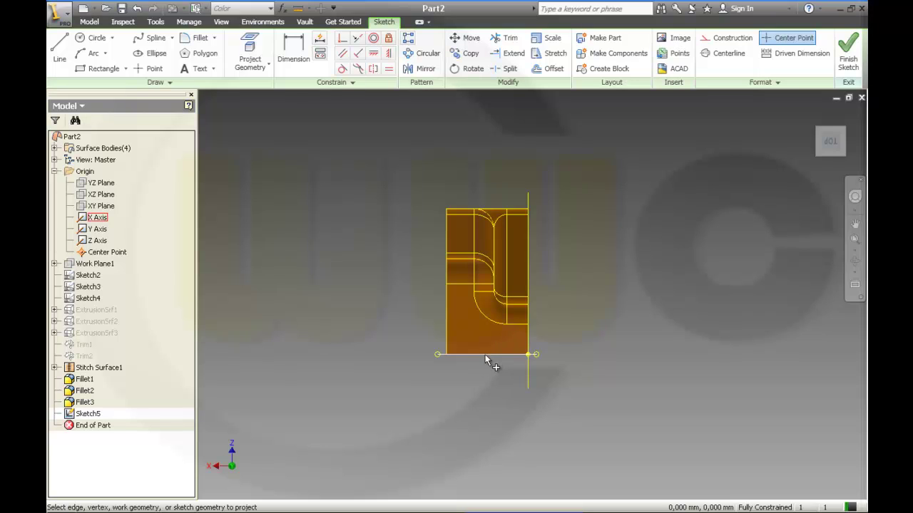
click(481, 354)
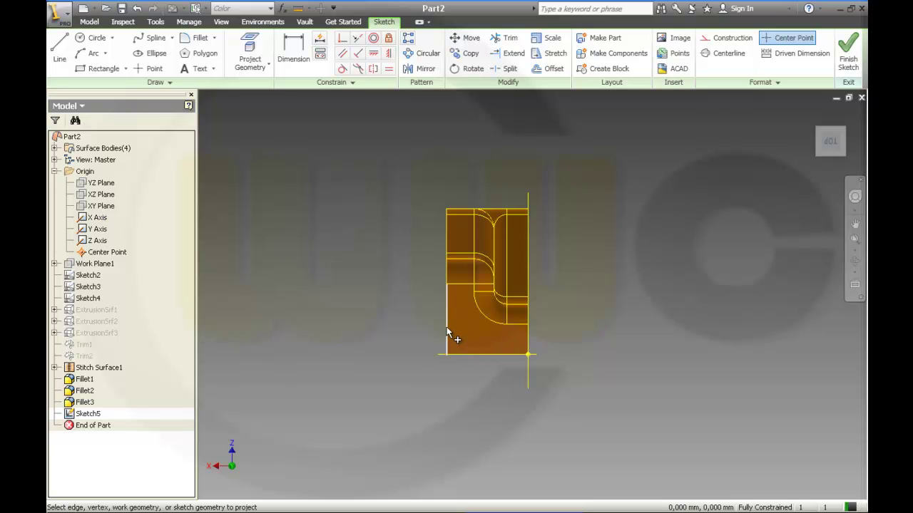
mouse_move(472, 350)
shift+middle_down()
mouse_move(483, 381)
mouse_move(492, 365)
mouse_move(479, 363)
mouse_move(473, 321)
mouse_move(479, 348)
shift+middle_up()
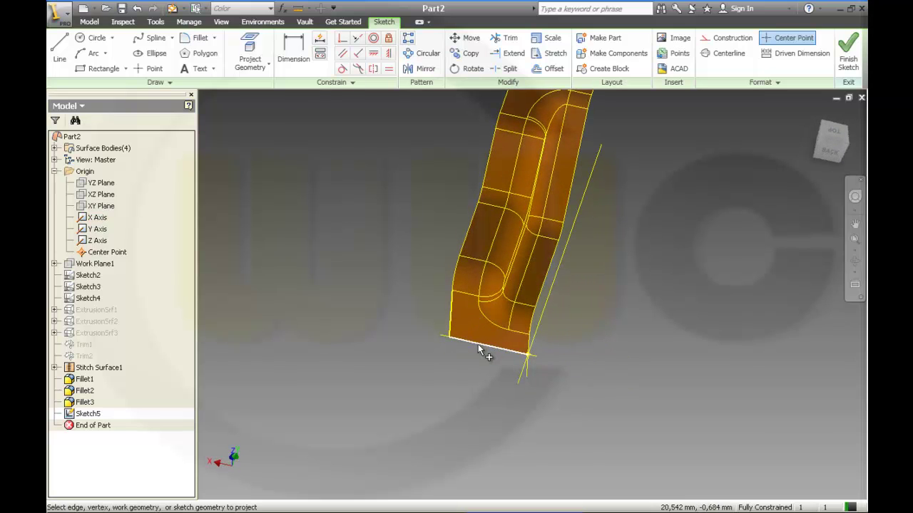
shift+middle_drag(411, 294, 397, 321)
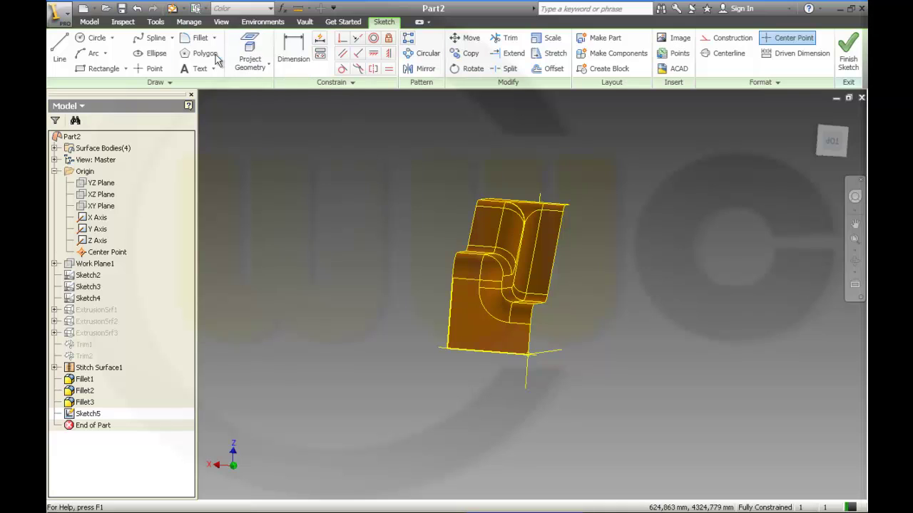
- Set the 2D sketch fillet radius to 19 mm
click(200, 37)
text(19)
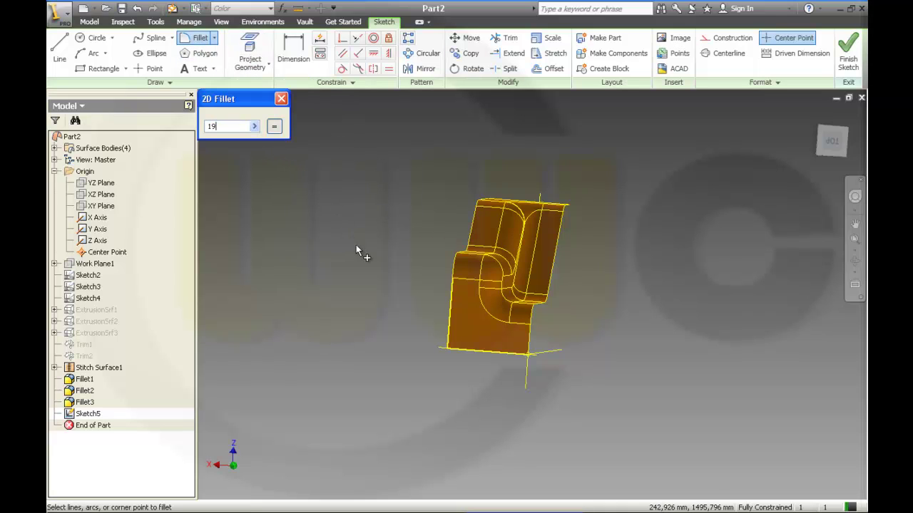
key(Tab)
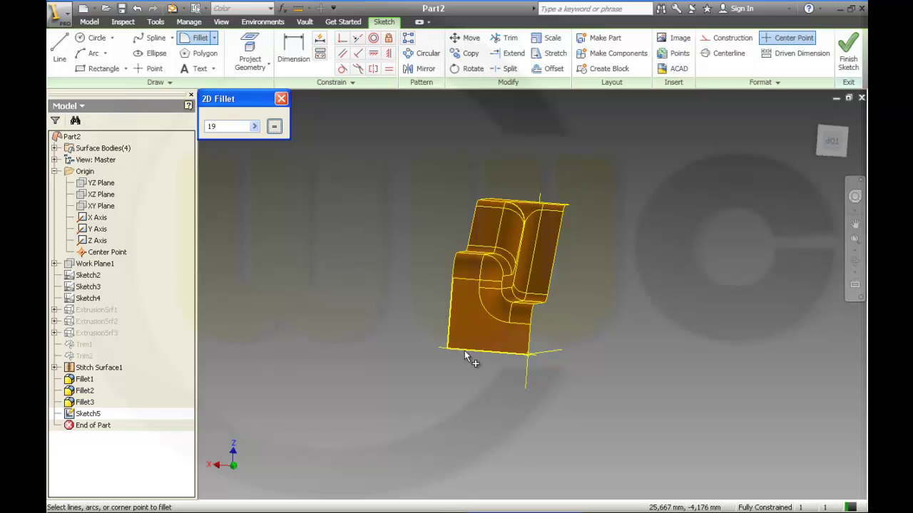
shift+middle_drag(443, 344, 470, 340)
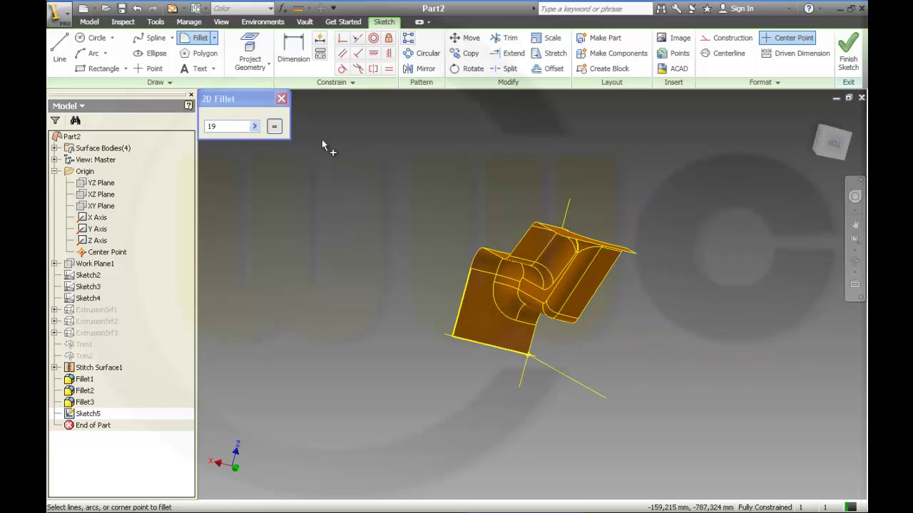
key(Escape)
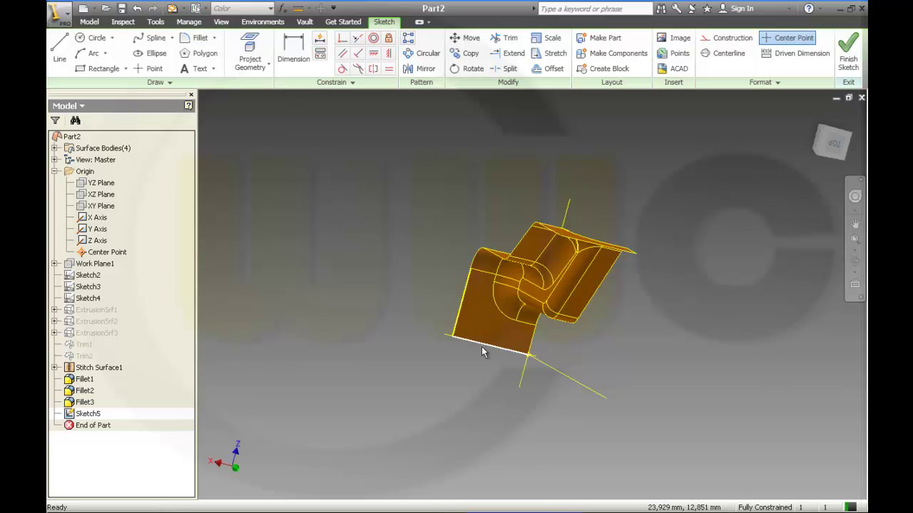
- Draw two separate sketch lines over the front face's bottom edge and outer side edge, meeting at the corner
shift+middle_drag(483, 345, 489, 314)
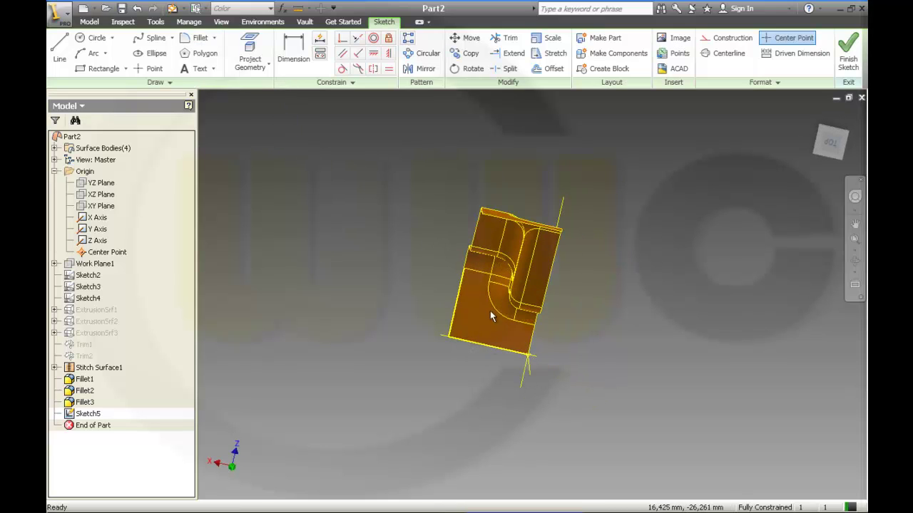
scroll(491, 360, up, 3)
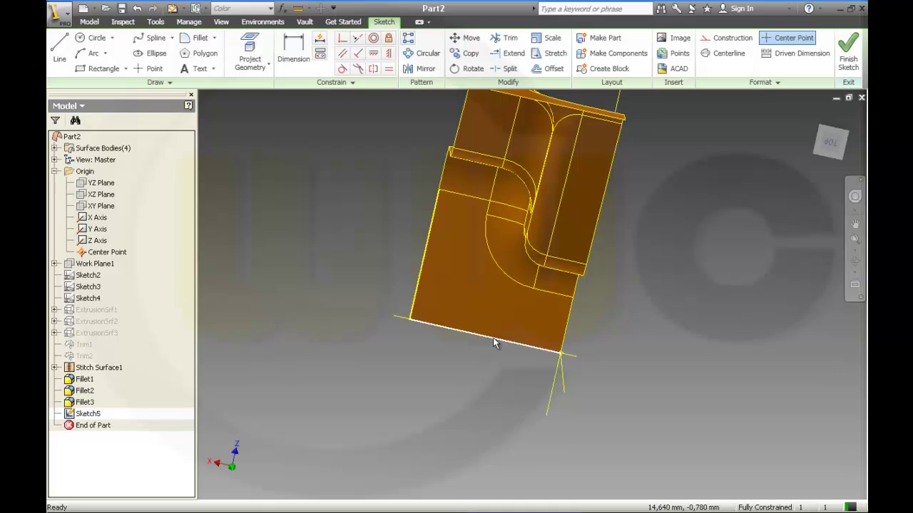
click(492, 336)
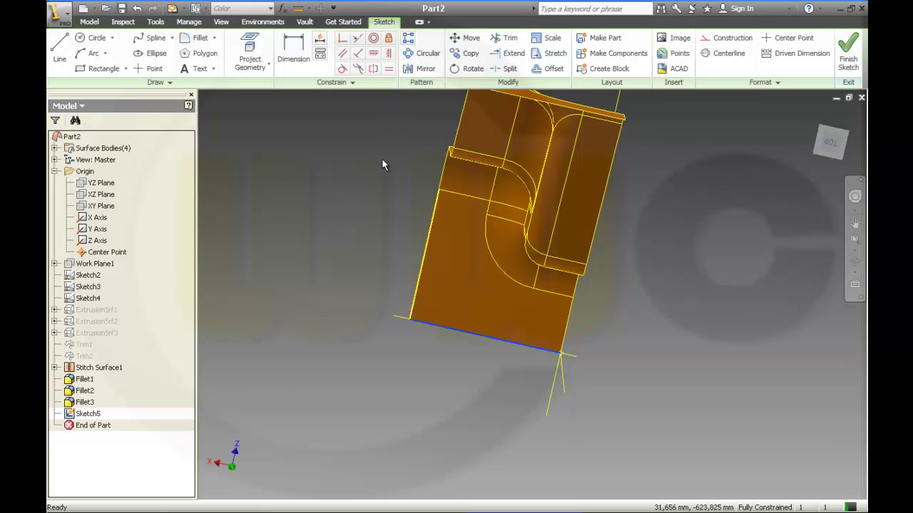
middle_drag(382, 198, 374, 243)
key(Escape)
key(l)
click(551, 398)
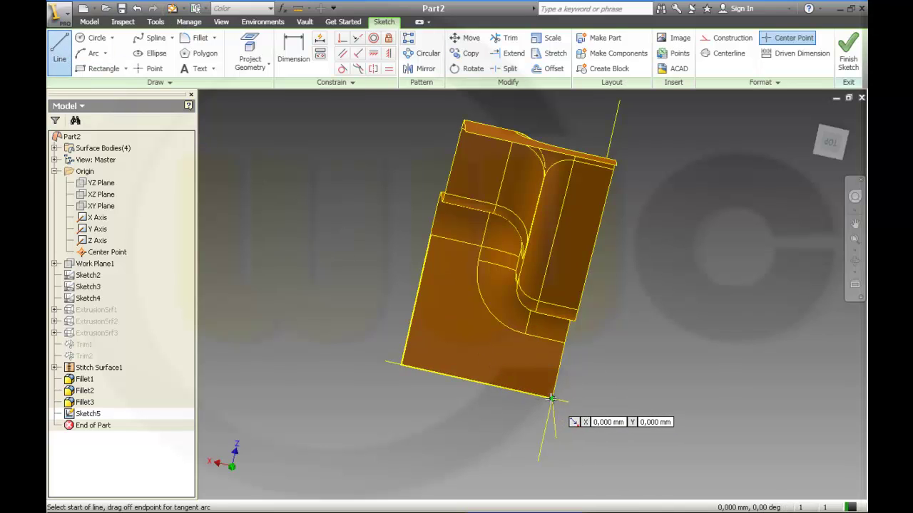
double_click(402, 365)
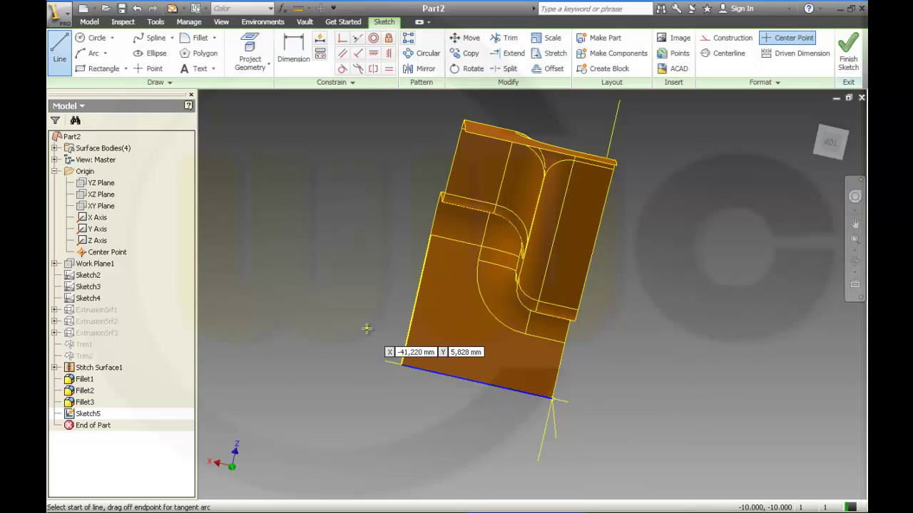
click(402, 365)
double_click(430, 235)
key(Escape)
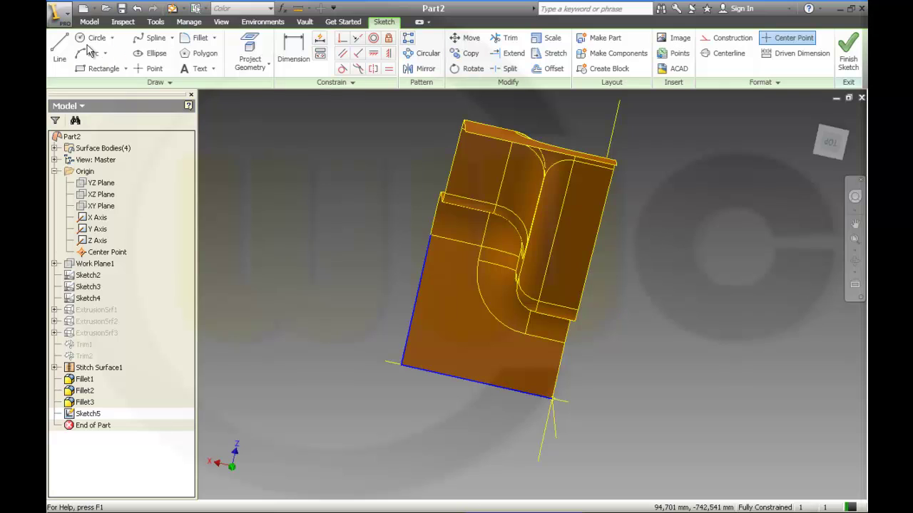
- Round the sketched corner on the front face with a 19 mm sketch fillet and finish the sketch
click(199, 38)
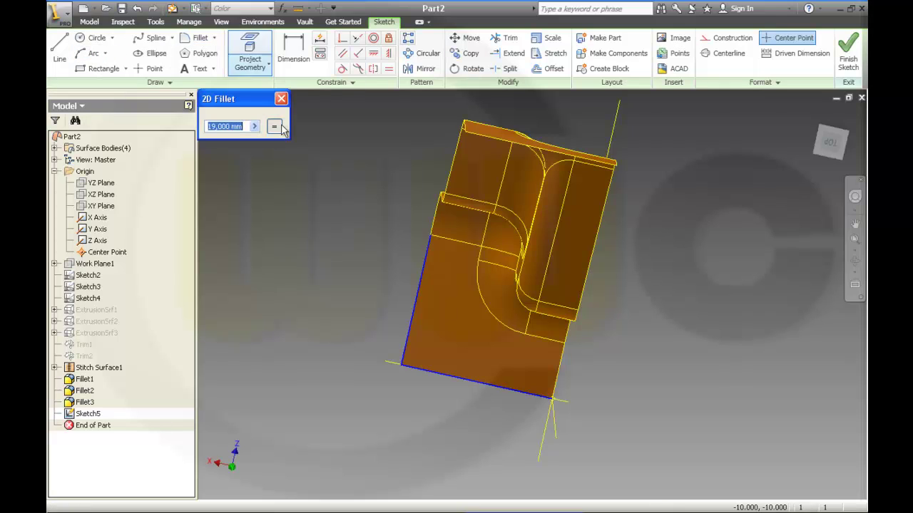
click(419, 304)
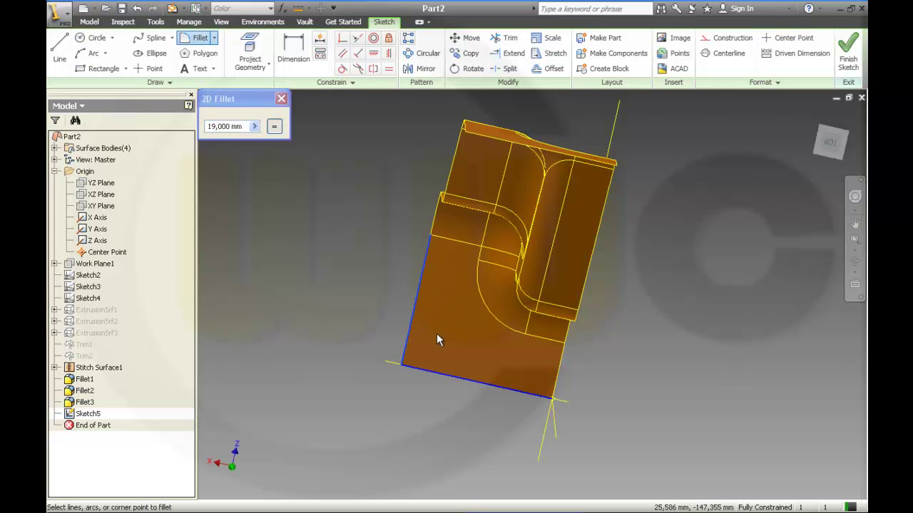
click(451, 374)
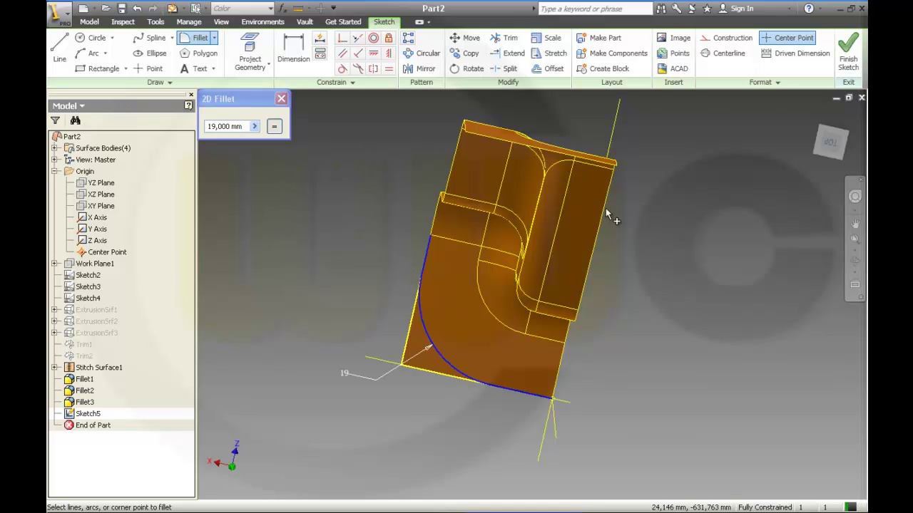
key(Escape)
click(848, 54)
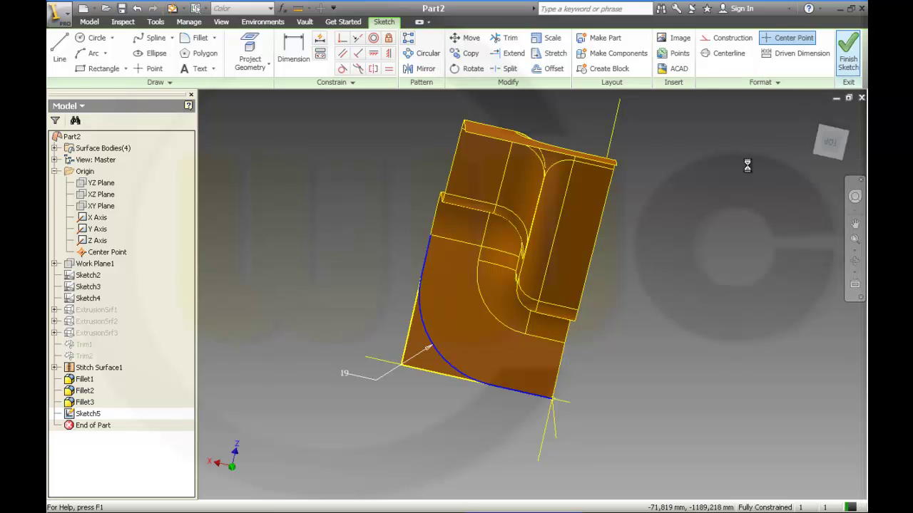
- Start a 2D sketch on the XY Plane and project the upper flange's end edge and outer side edge
shift+middle_drag(383, 239, 324, 127)
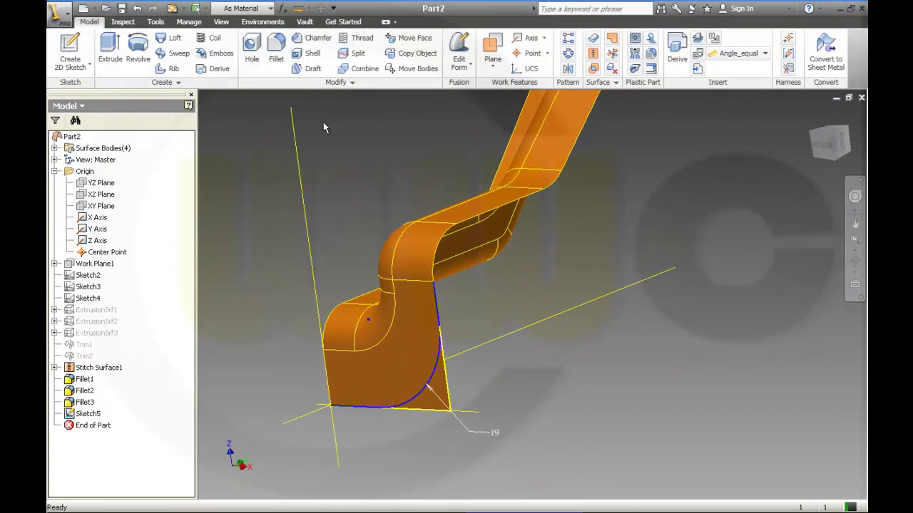
click(83, 54)
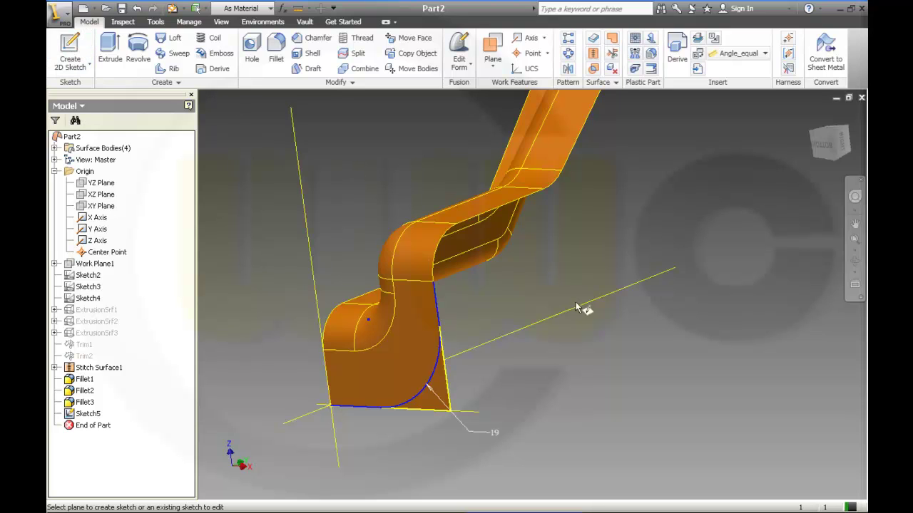
click(107, 206)
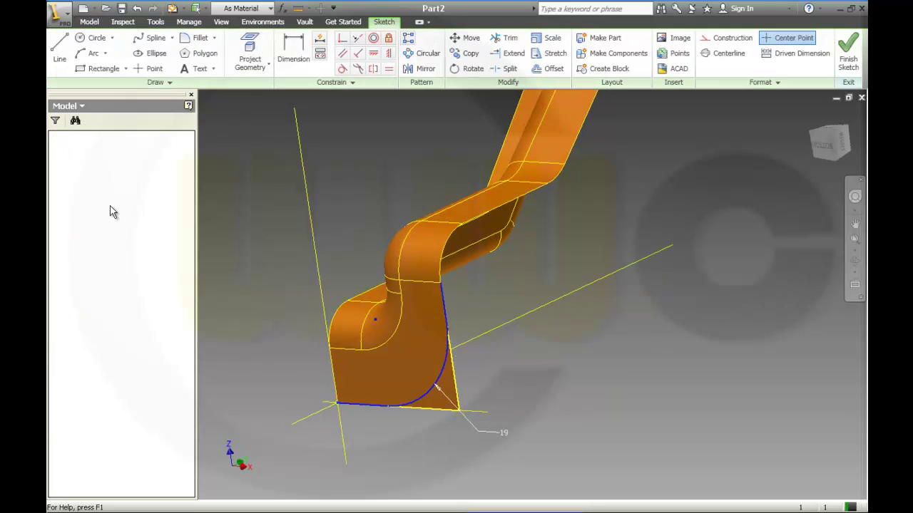
mouse_move(387, 188)
middle_down()
mouse_move(387, 203)
mouse_move(439, 172)
mouse_move(417, 292)
mouse_move(422, 228)
mouse_move(406, 253)
middle_up()
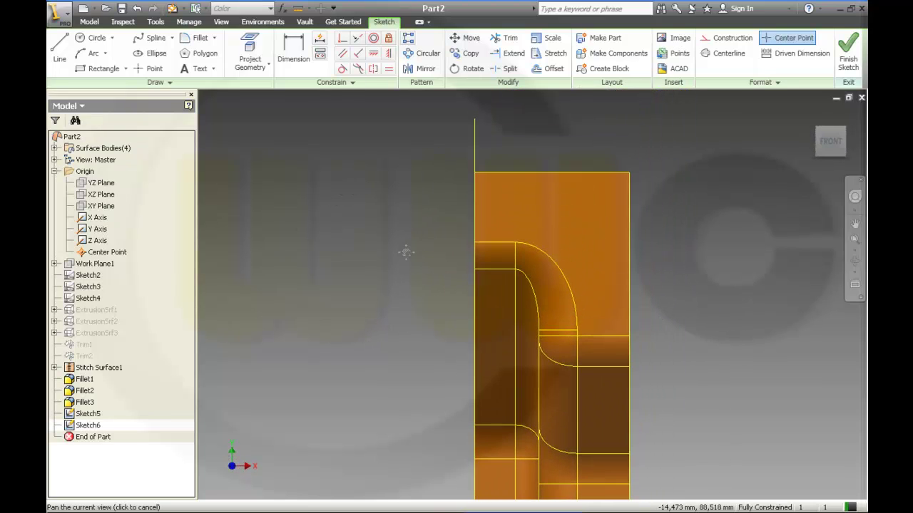
click(254, 48)
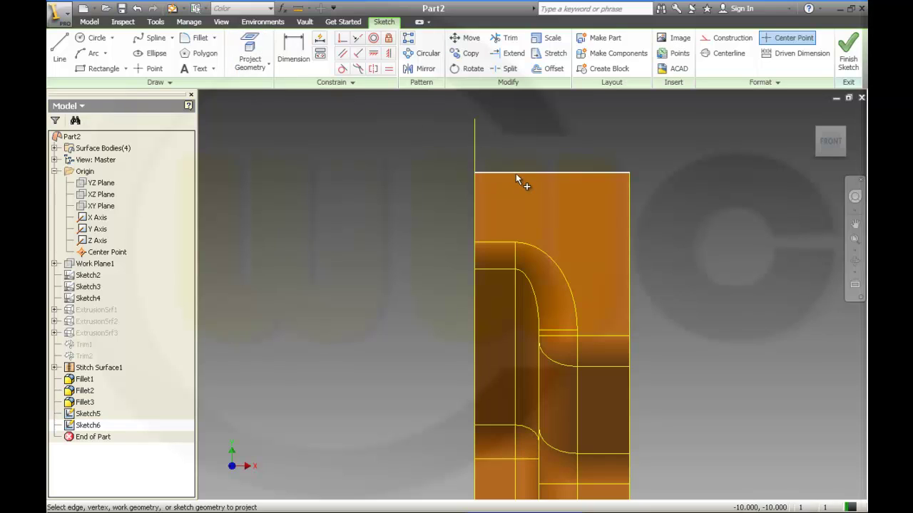
click(629, 219)
- Draw two sketch lines over the upper flange's projected end edge and outer side edge, meeting at the corner
click(60, 52)
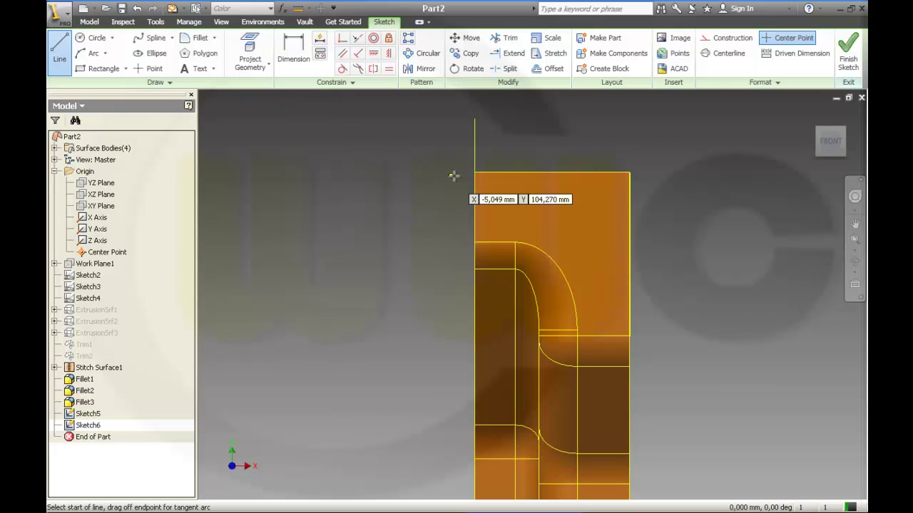
click(475, 173)
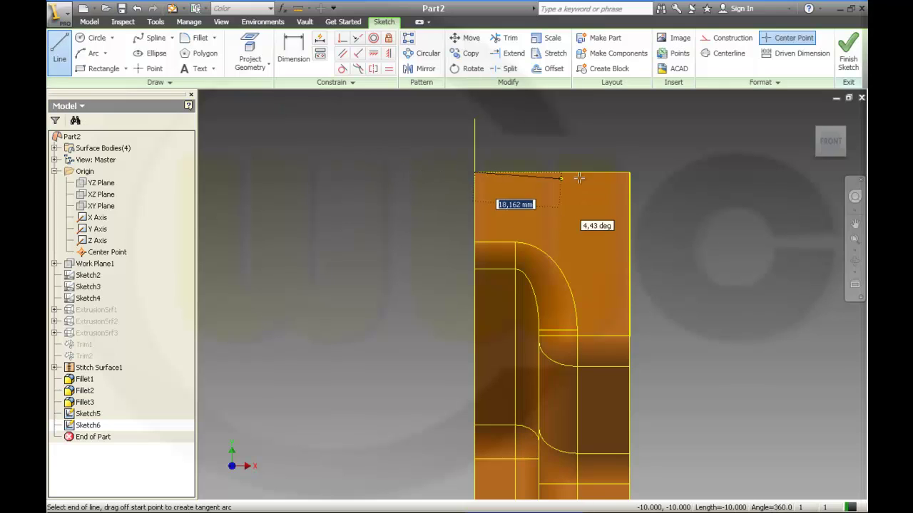
click(629, 172)
drag(629, 173, 631, 332)
key(Escape)
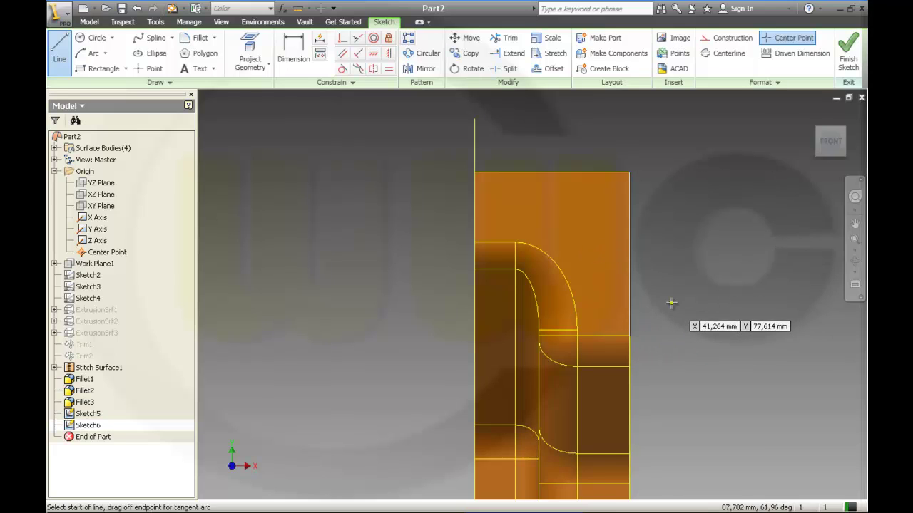
- Round the corner between the two flange sketch lines with a 19 mm sketch fillet and finish the sketch
click(198, 37)
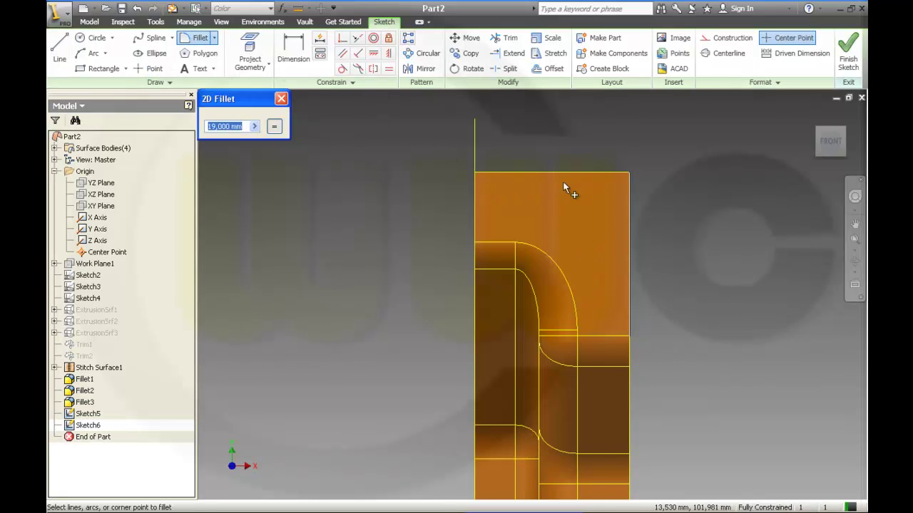
click(628, 213)
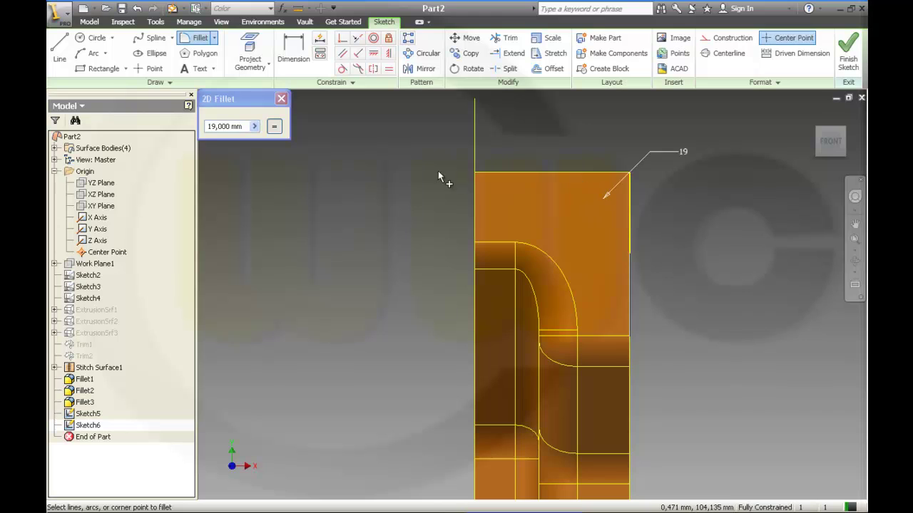
click(846, 65)
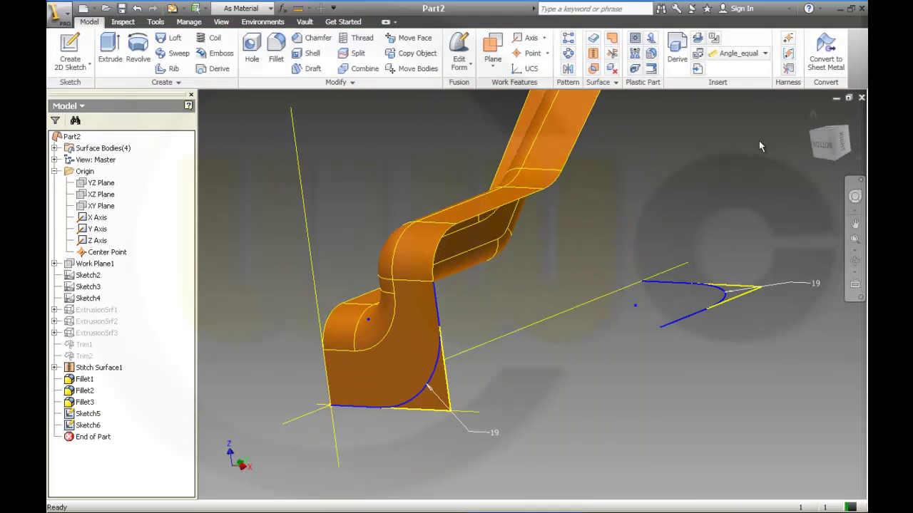
- Trim the front face with its rounded sketch as cutting tool, removing the outer bottom corner
middle_drag(659, 185, 587, 203)
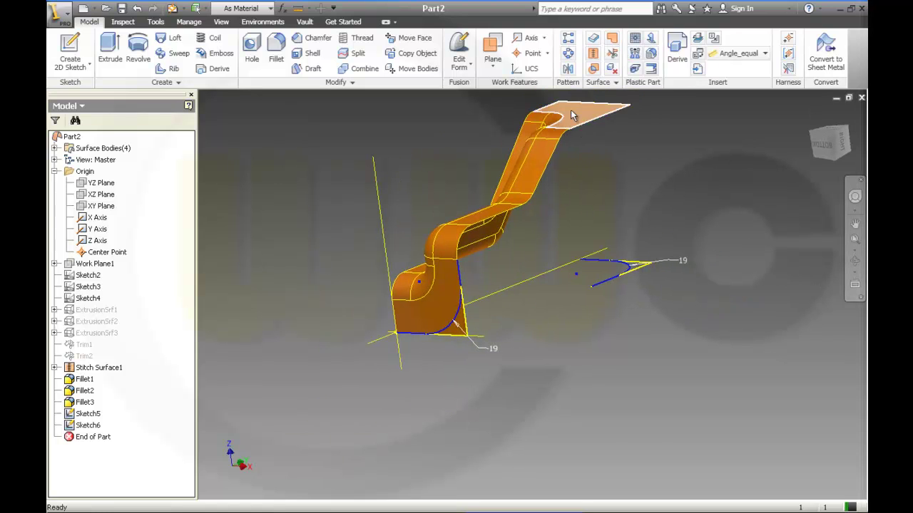
click(611, 55)
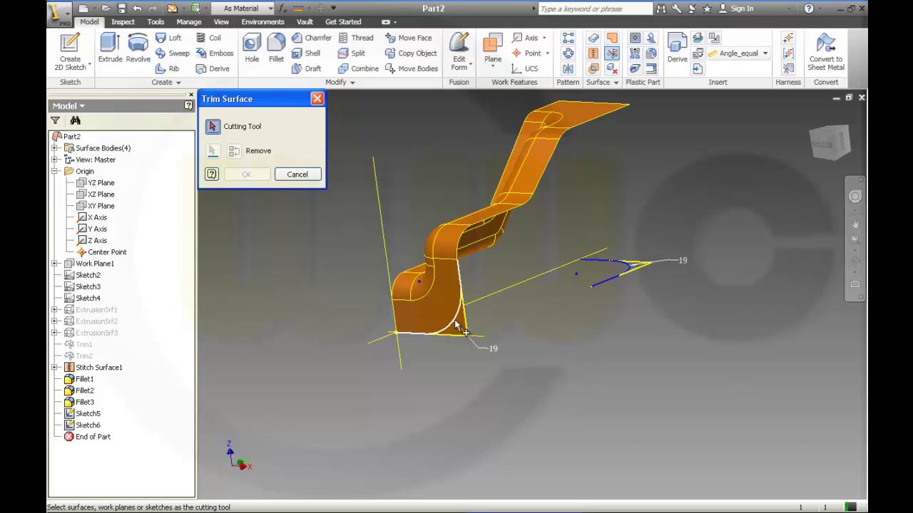
click(457, 322)
click(470, 323)
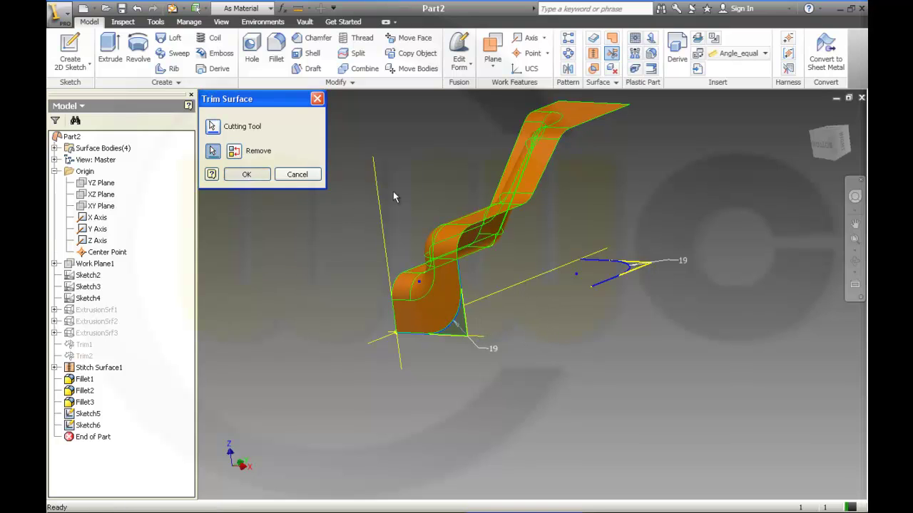
click(246, 177)
- Trim the upper flange with the XY Plane sketch as cutting tool, removing the area outside the rounded corner
middle_drag(605, 194, 518, 264)
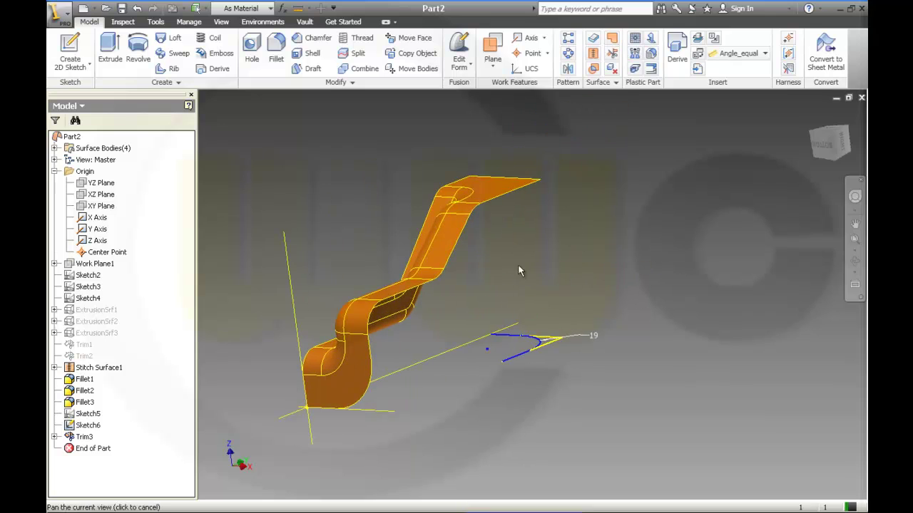
click(612, 53)
click(513, 341)
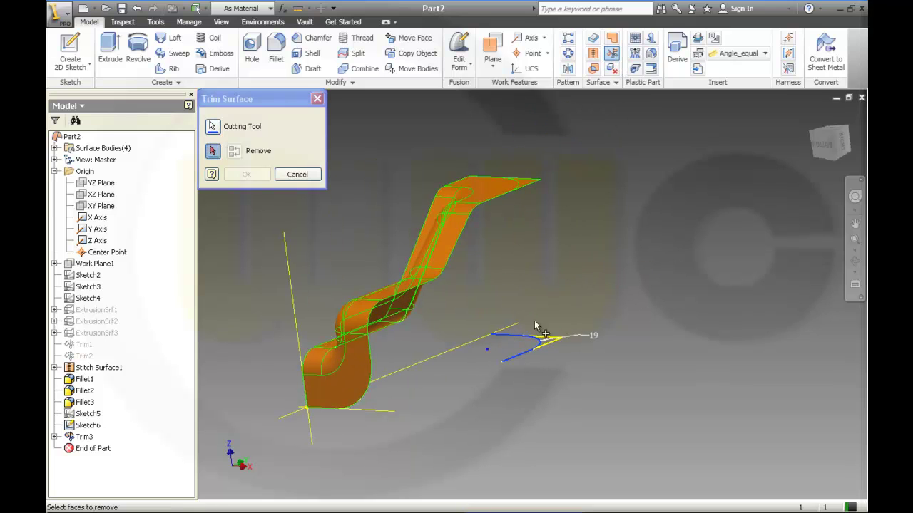
click(527, 181)
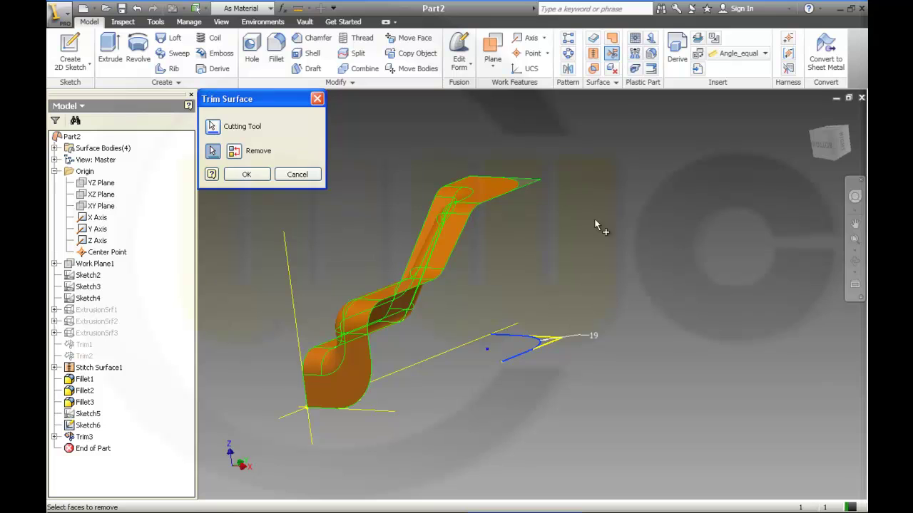
click(246, 175)
- Mirror Stitch Surface1, Fillet1, Fillet2, Fillet3, Trim3 and Trim4 across the YZ Plane
shift+middle_drag(278, 180, 388, 204)
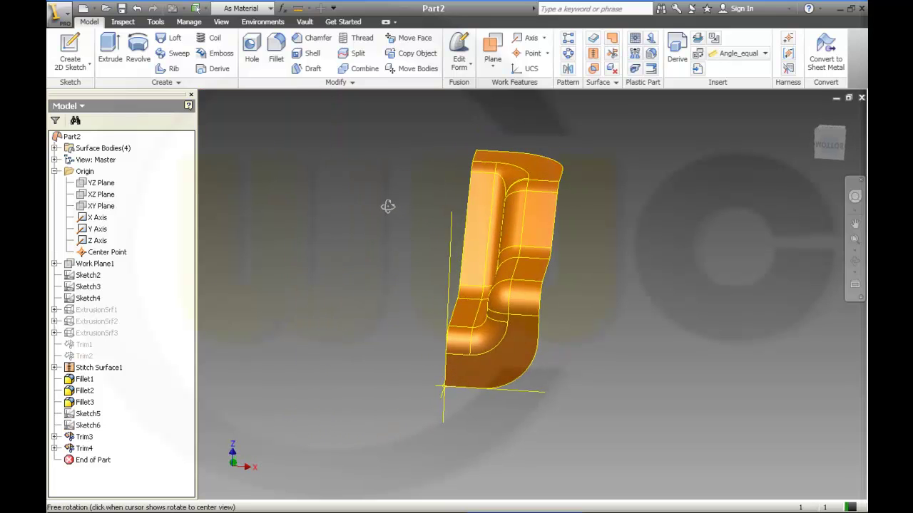
scroll(330, 231, up, 2)
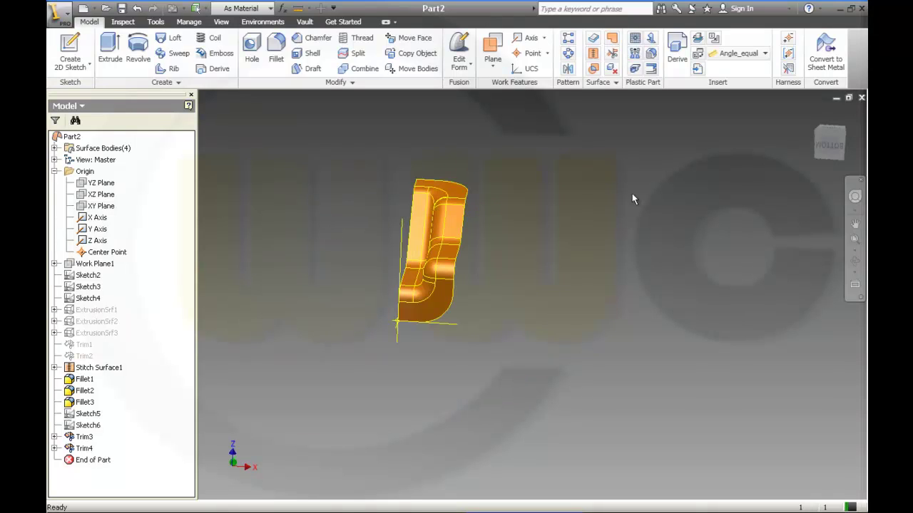
click(568, 69)
middle_drag(490, 174, 568, 177)
click(100, 369)
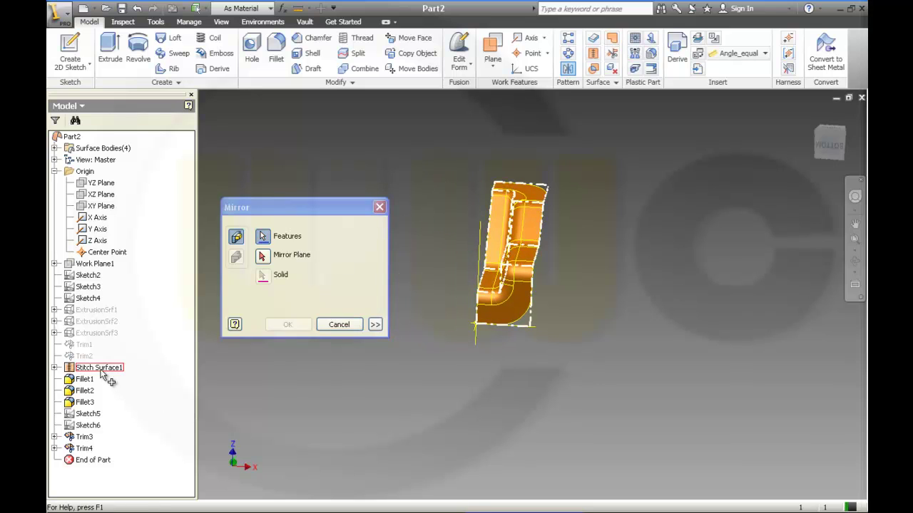
shift+click(91, 391)
shift+click(82, 404)
shift+click(84, 437)
shift+click(84, 448)
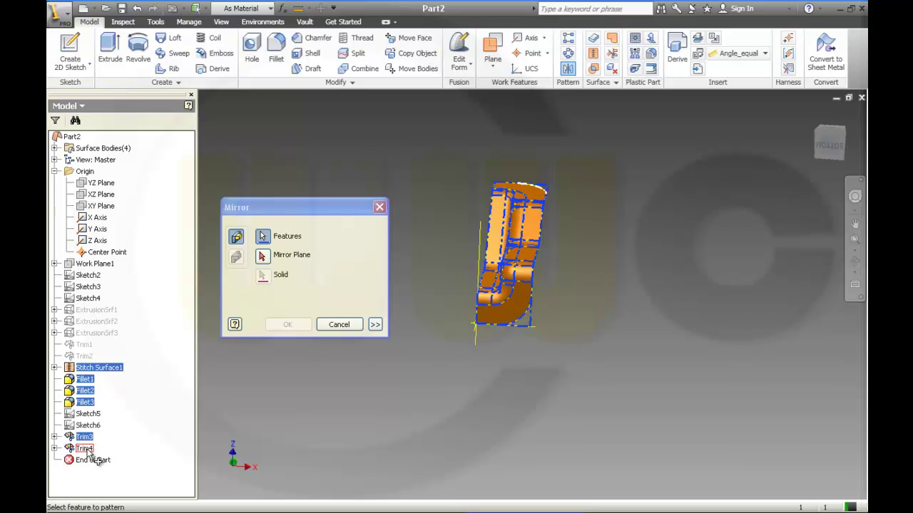
click(262, 255)
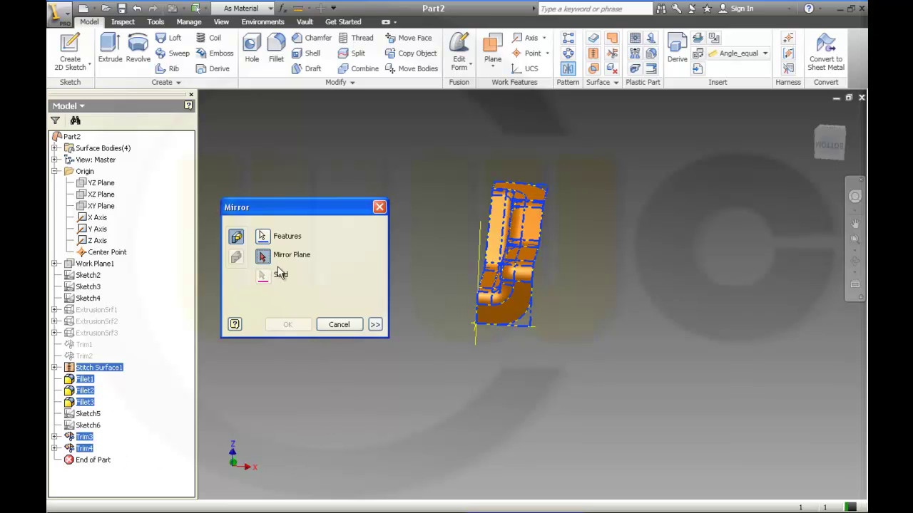
click(108, 184)
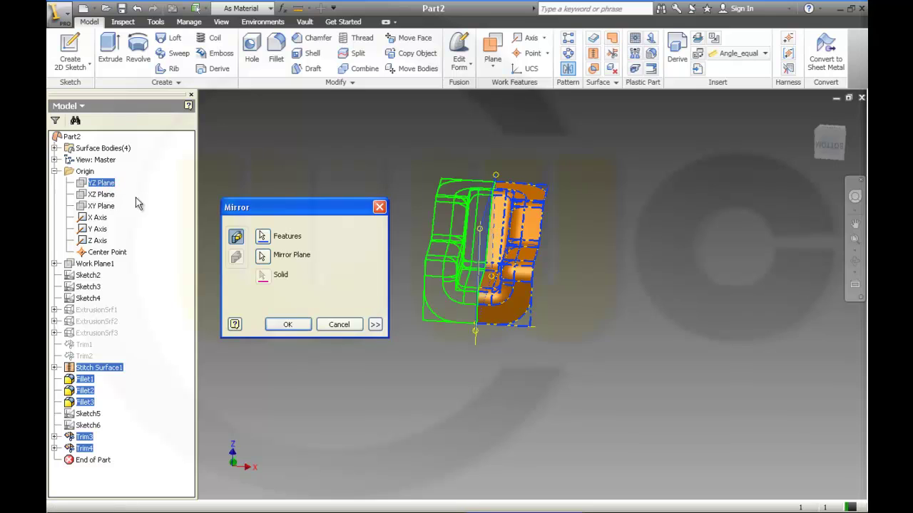
click(288, 324)
- Hide the origin's X, Y and Z axes
middle_drag(326, 324, 562, 433)
scroll(561, 433, down, 3)
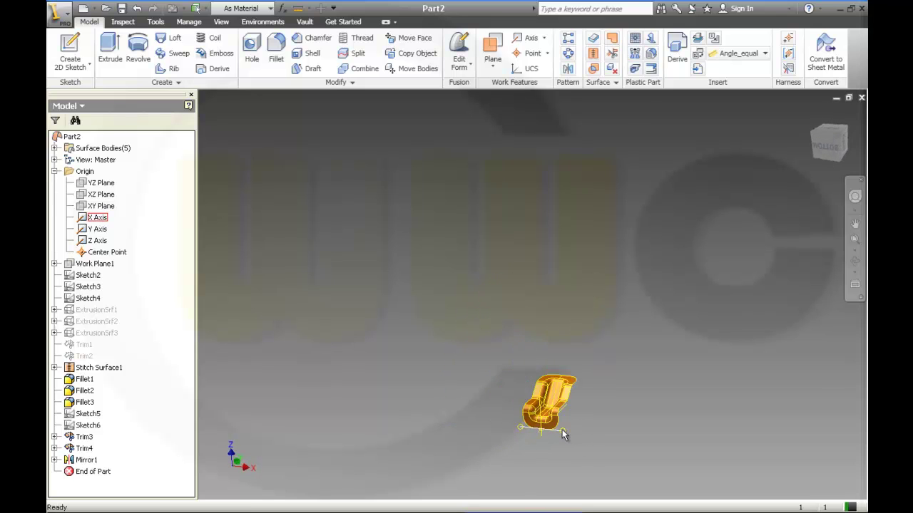
scroll(561, 429, up, 5)
scroll(571, 387, down, 2)
shift+middle_drag(589, 371, 624, 363)
click(97, 218)
shift+click(98, 241)
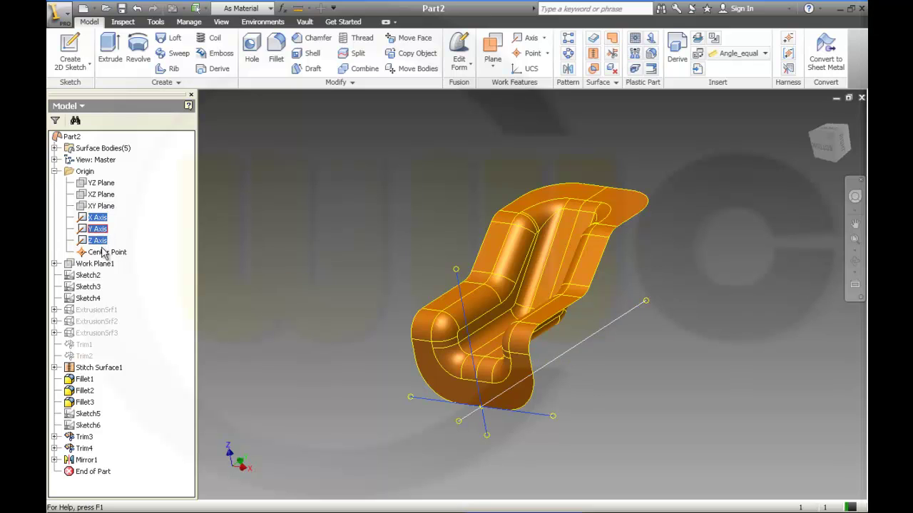
click(201, 286)
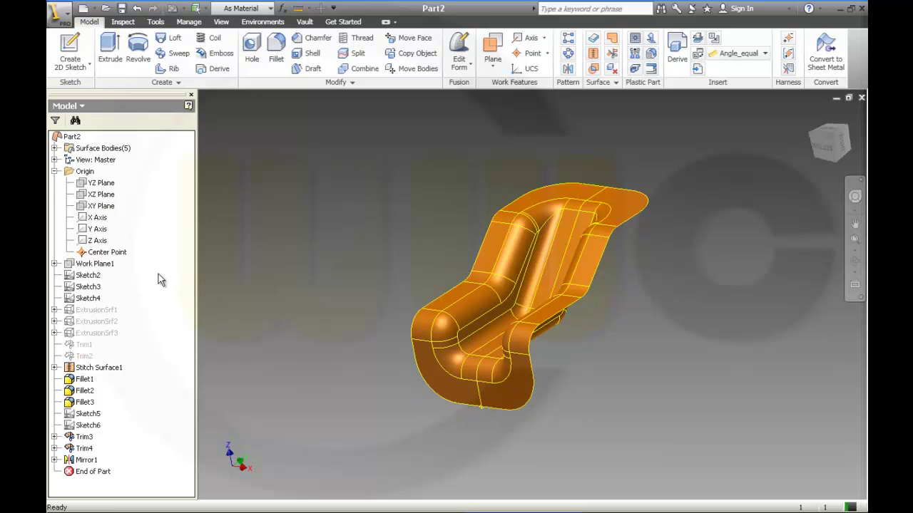